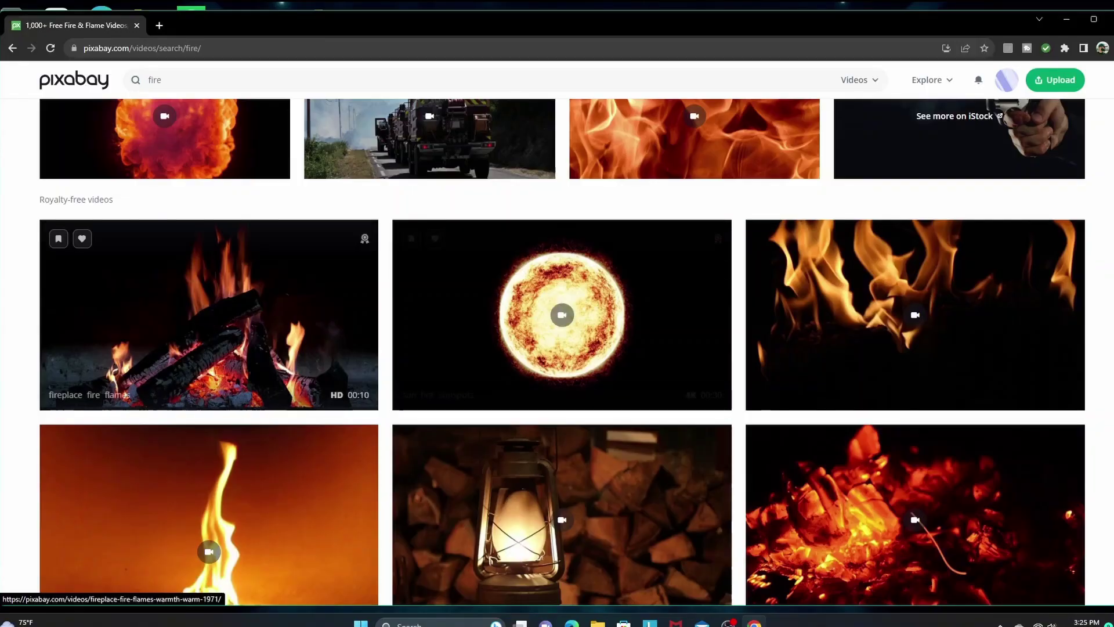
Browse the Pixabay fire video results and view the page of the fire-burn-flames clip before returning to the results.
scroll(209, 551, "down", 4)
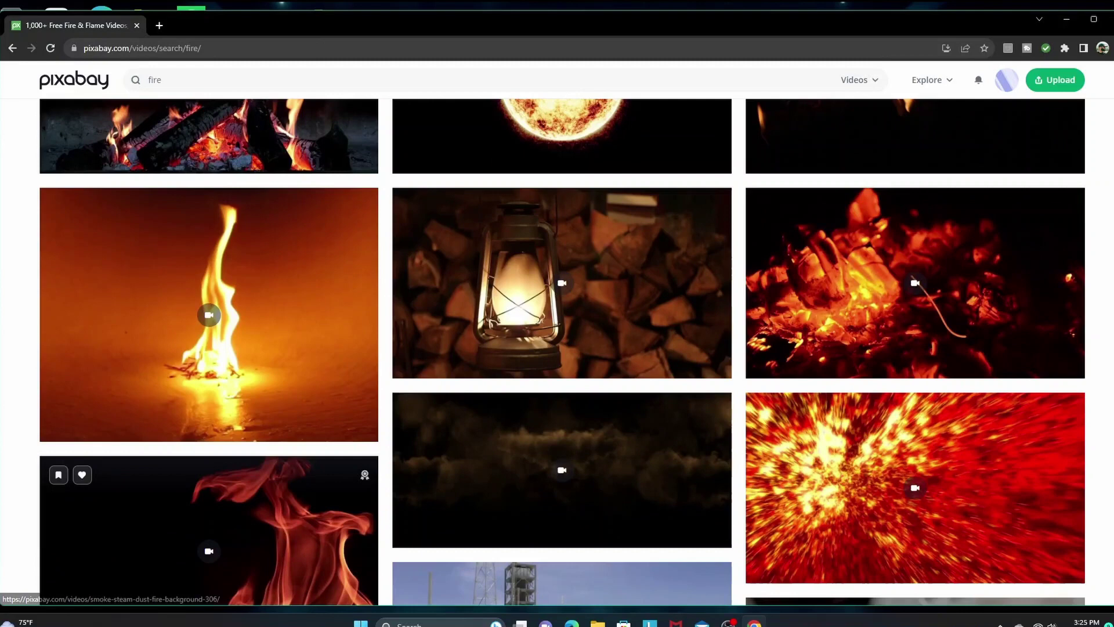
scroll(557, 406, "down", 4)
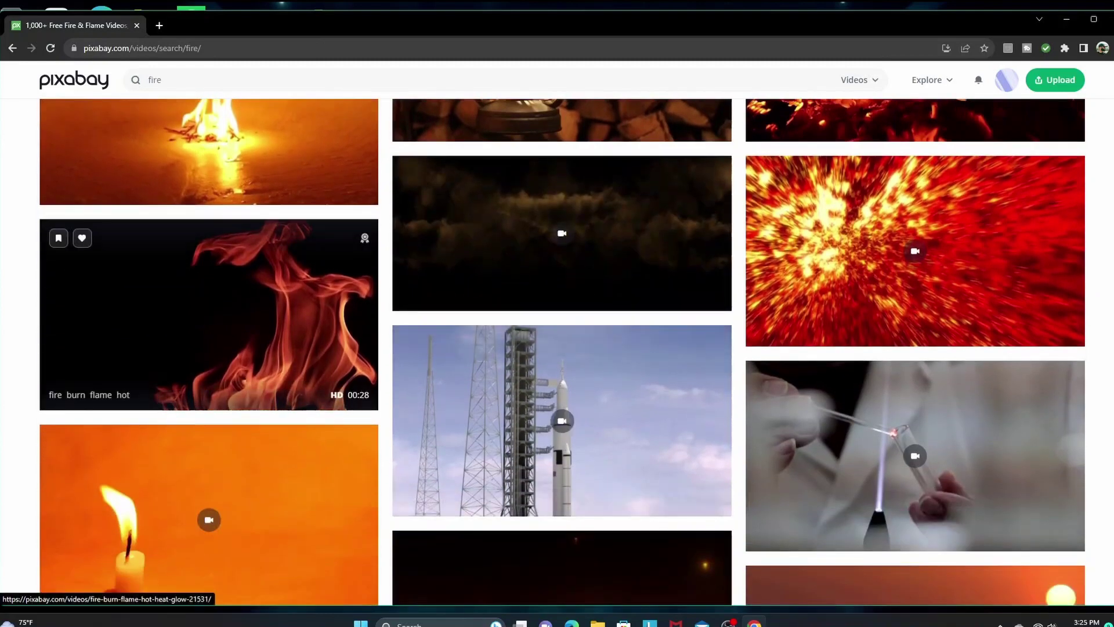
scroll(209, 314, "down", 4)
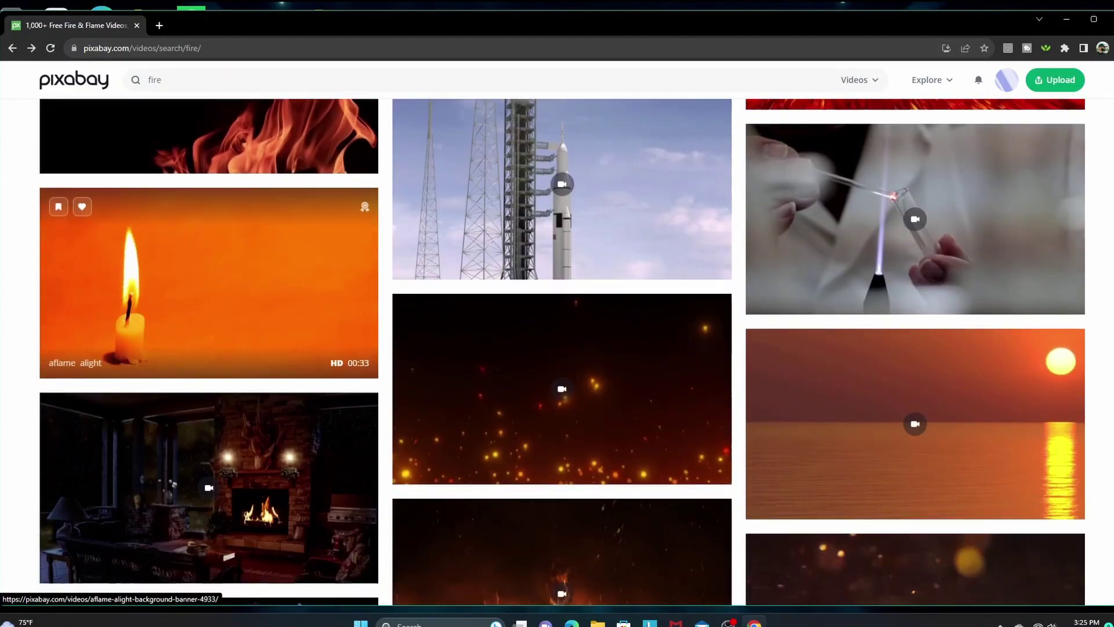
scroll(209, 314, "down", 3)
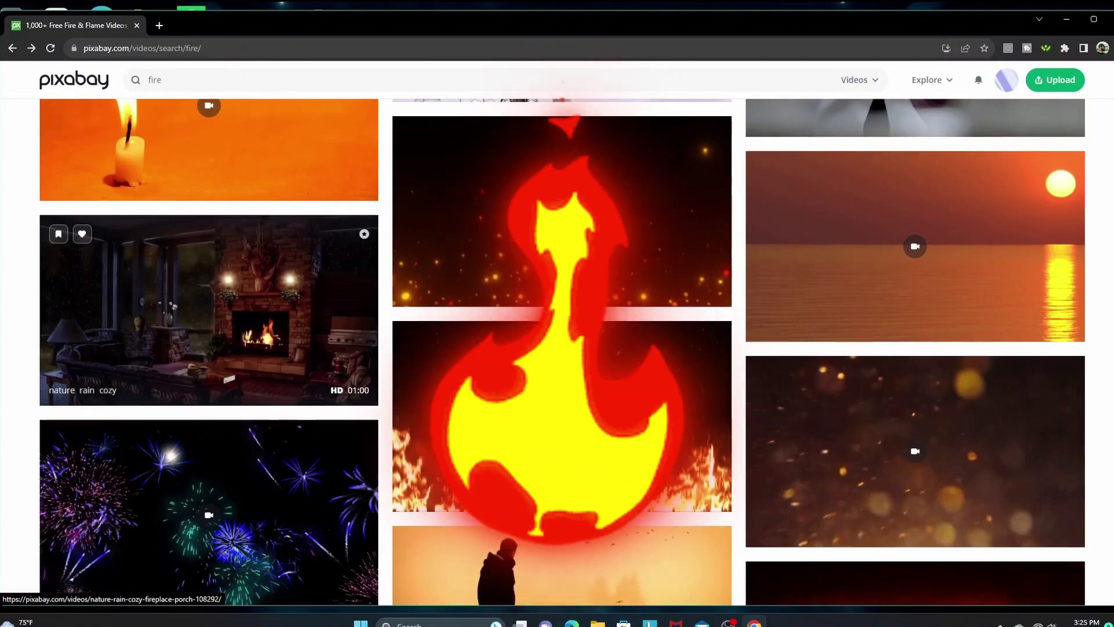
scroll(557, 348, "down", 2)
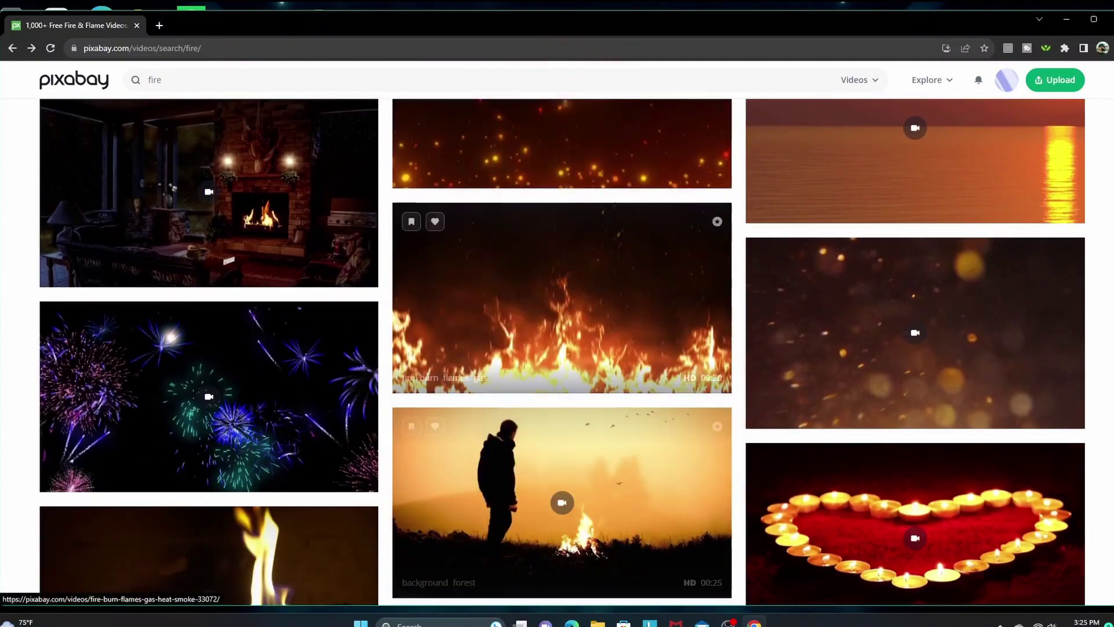
left_click(562, 342)
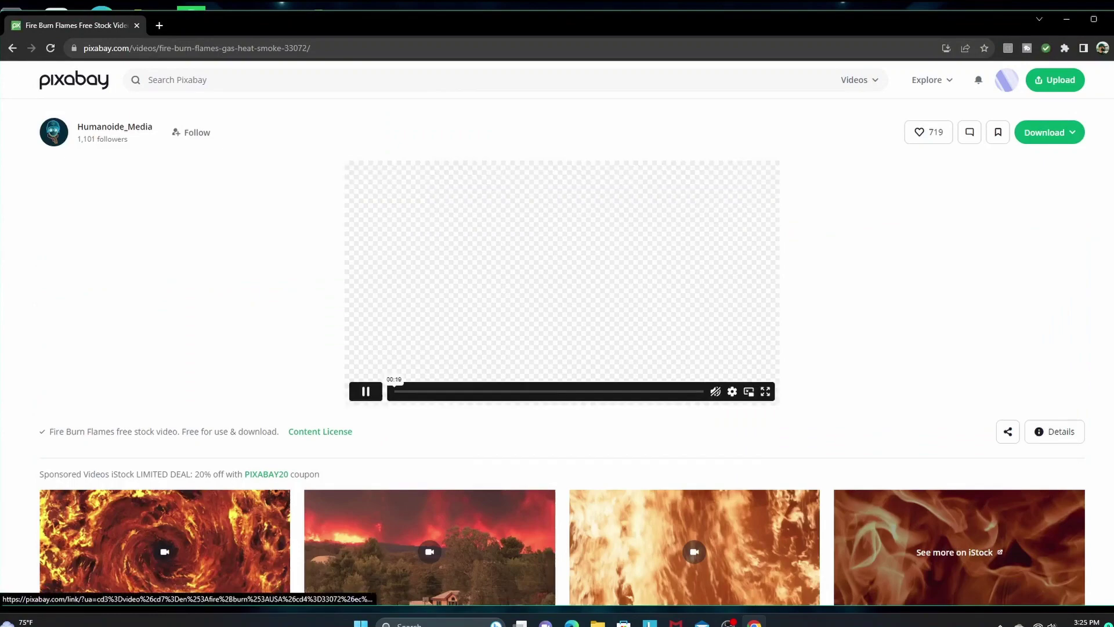
key("alt+Left")
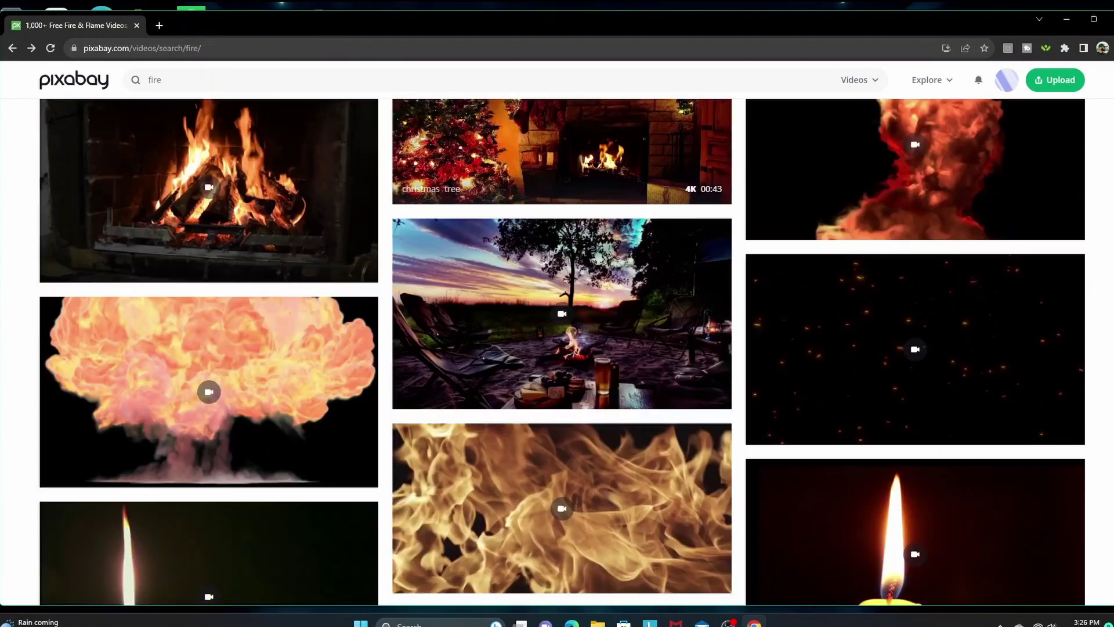
Open the page of the 7-second explosion clip from the fire video results.
scroll(562, 314, "down", 1)
left_click(209, 335)
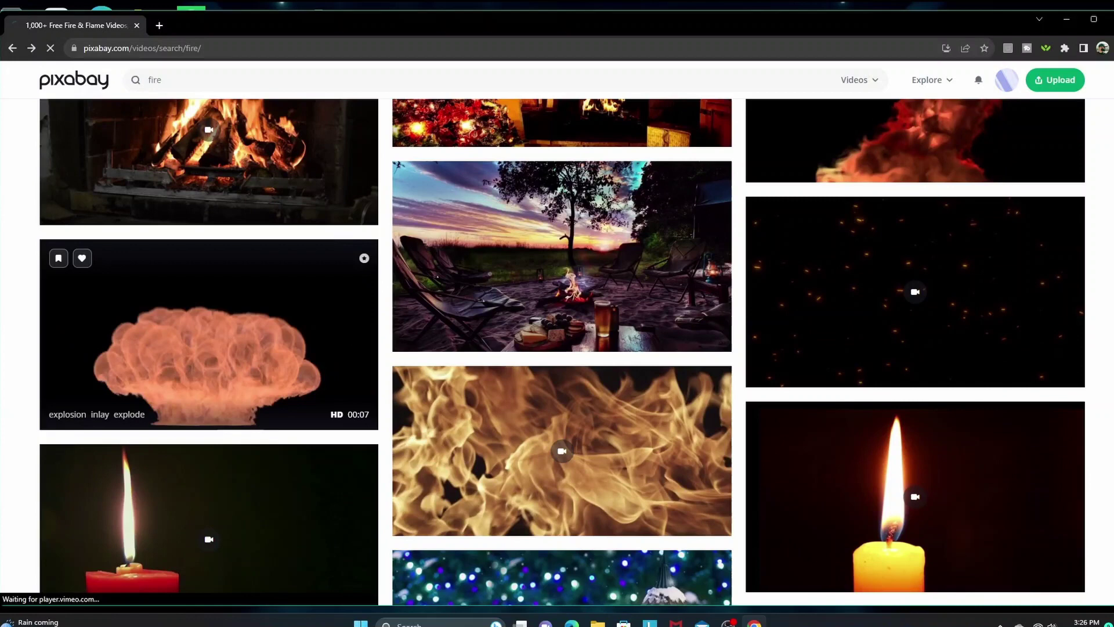
left_click(209, 334)
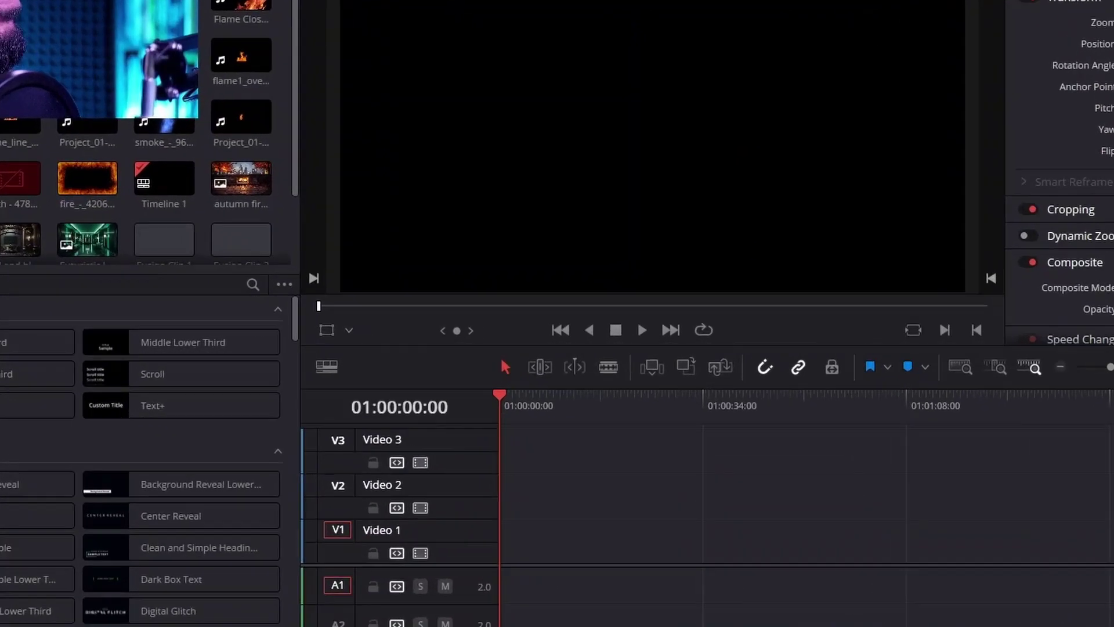
In DaVinci Resolve, add the Project_01-15 flame clip to the start of Video 1, set its zoom to 2.100 and preview it.
left_click_drag(244, 177, 488, 588)
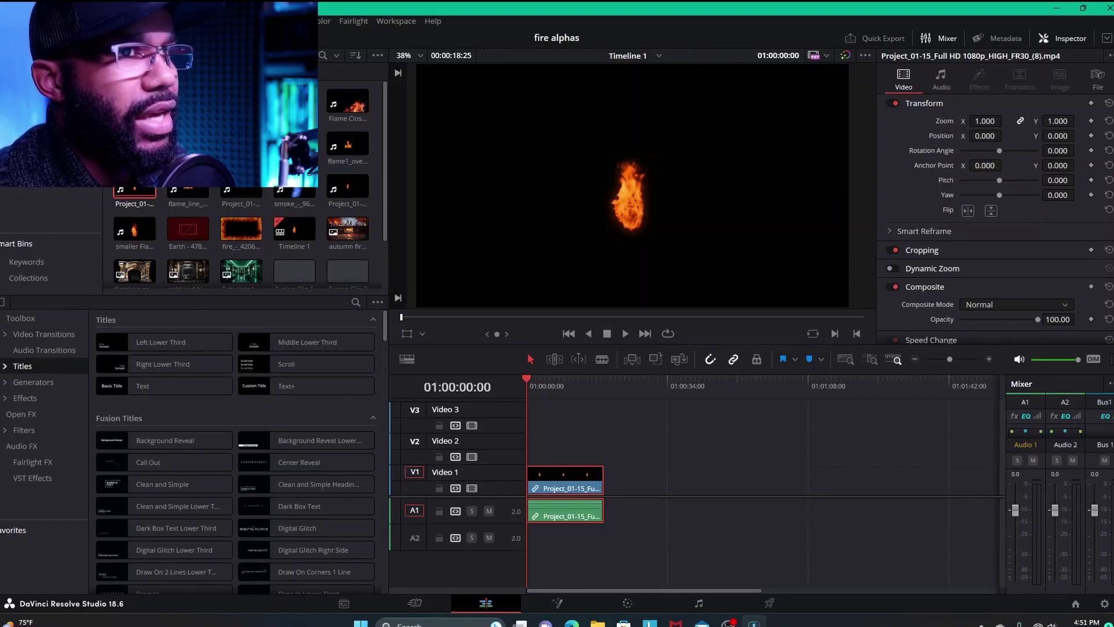
left_click_drag(987, 121, 1006, 121)
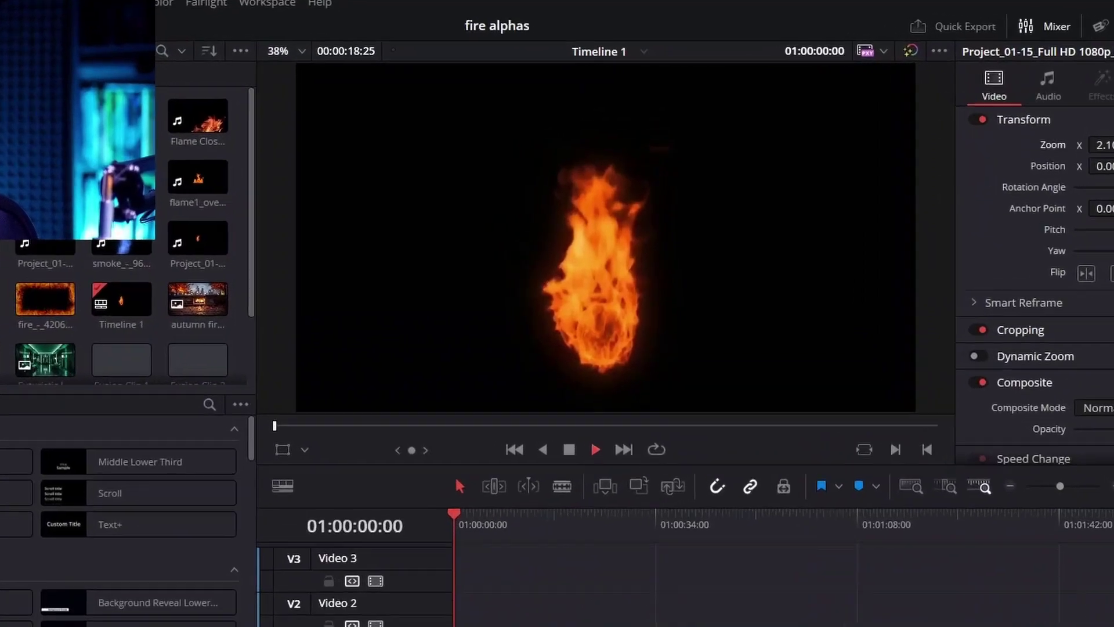
key("space")
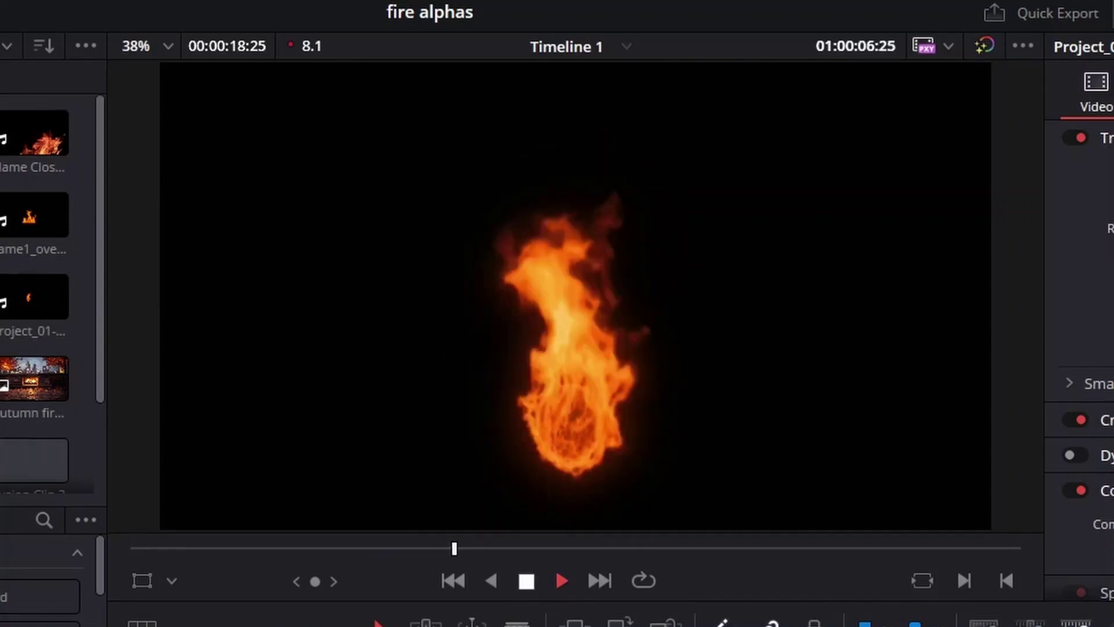
key("space")
key("Home")
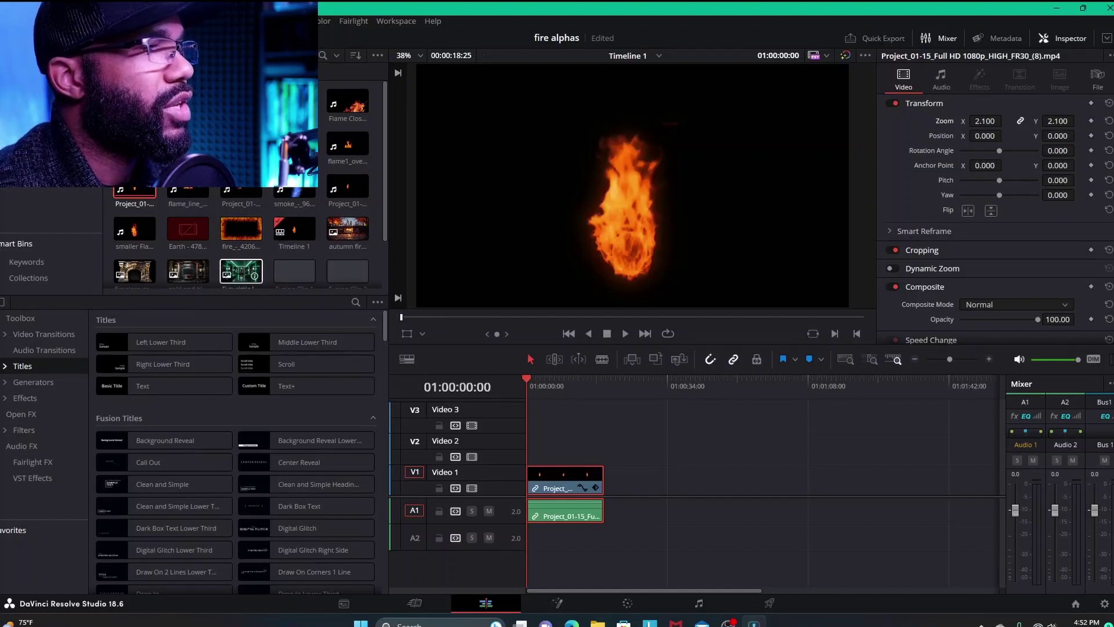
Add the Futuristic Luxury Hotel Lobby image to Video 1 after the flame clip, and set the flame clip's composite mode to Add.
left_click_drag(240, 271, 765, 471)
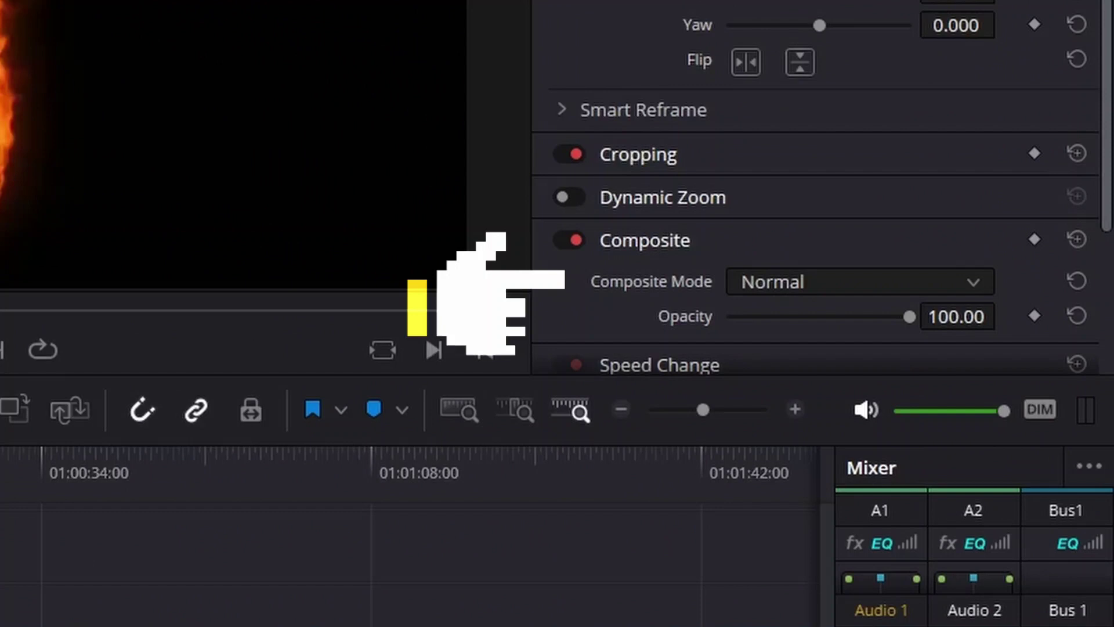
left_click(859, 281)
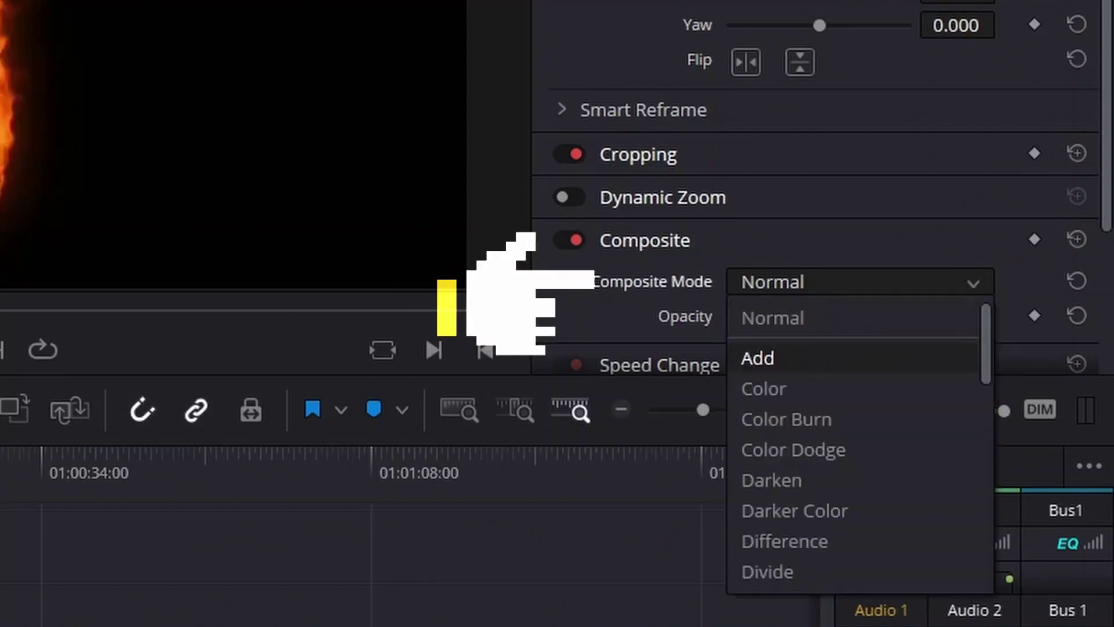
left_click(758, 358)
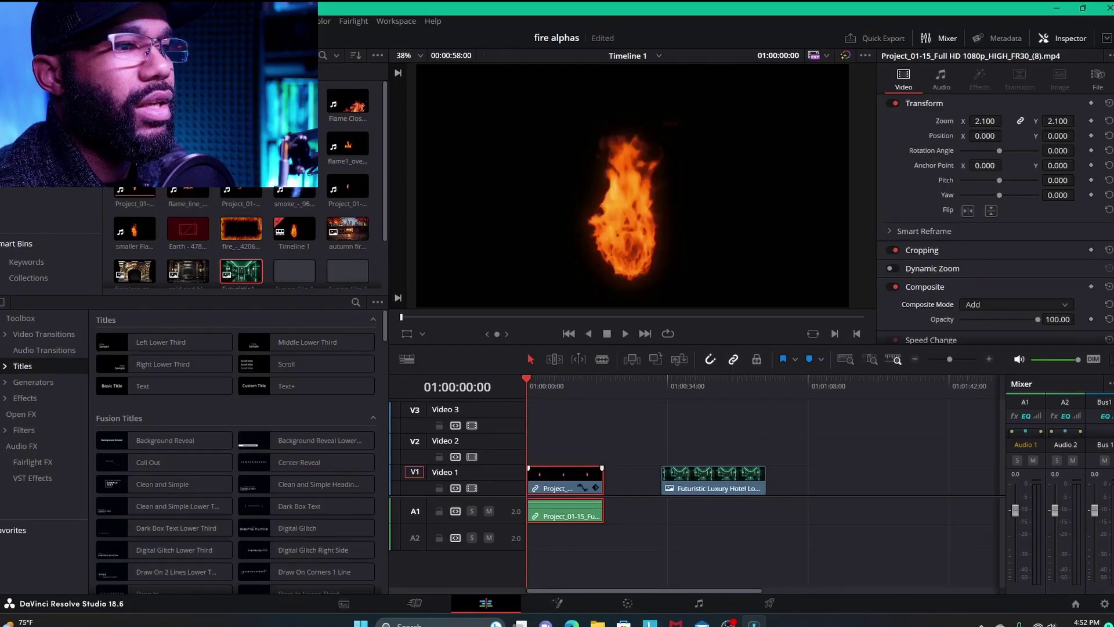
Move the flame clip up to Video 2 and place the hotel lobby image beneath it at the start of Video 1.
left_click_drag(587, 484, 587, 456)
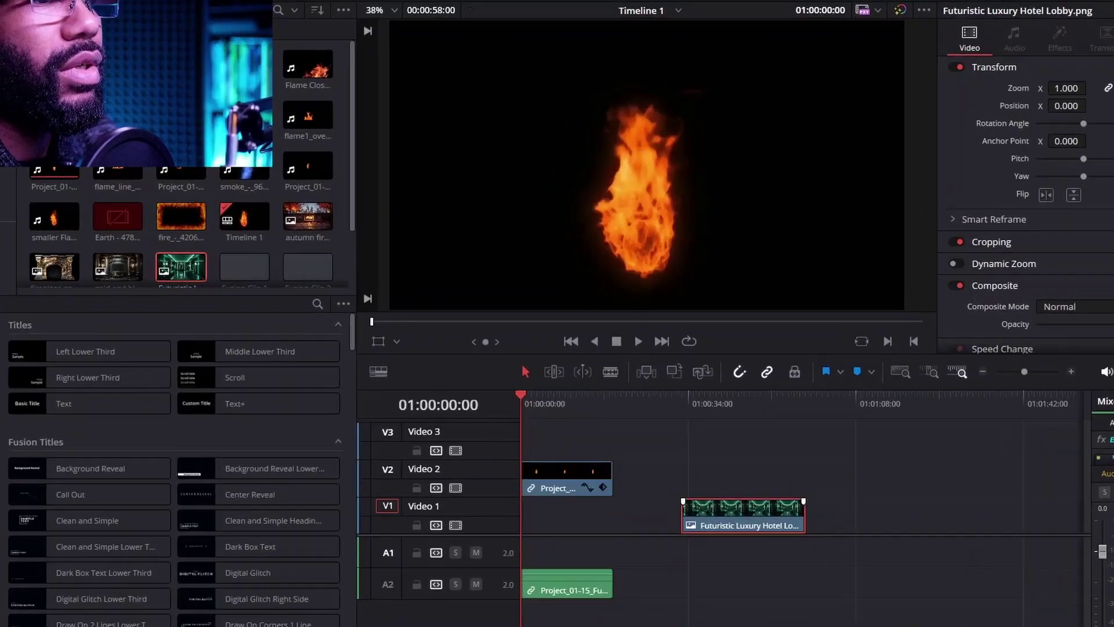
left_click_drag(719, 485, 582, 484)
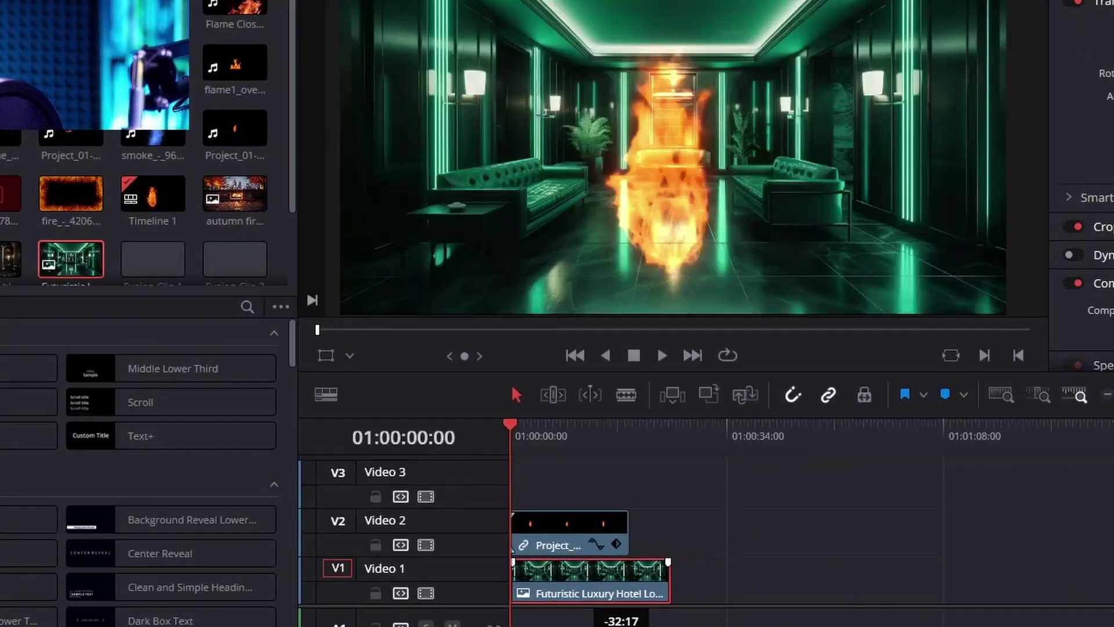
Play back the composite to examine how the flame blends over the hotel lobby image.
left_click(555, 424)
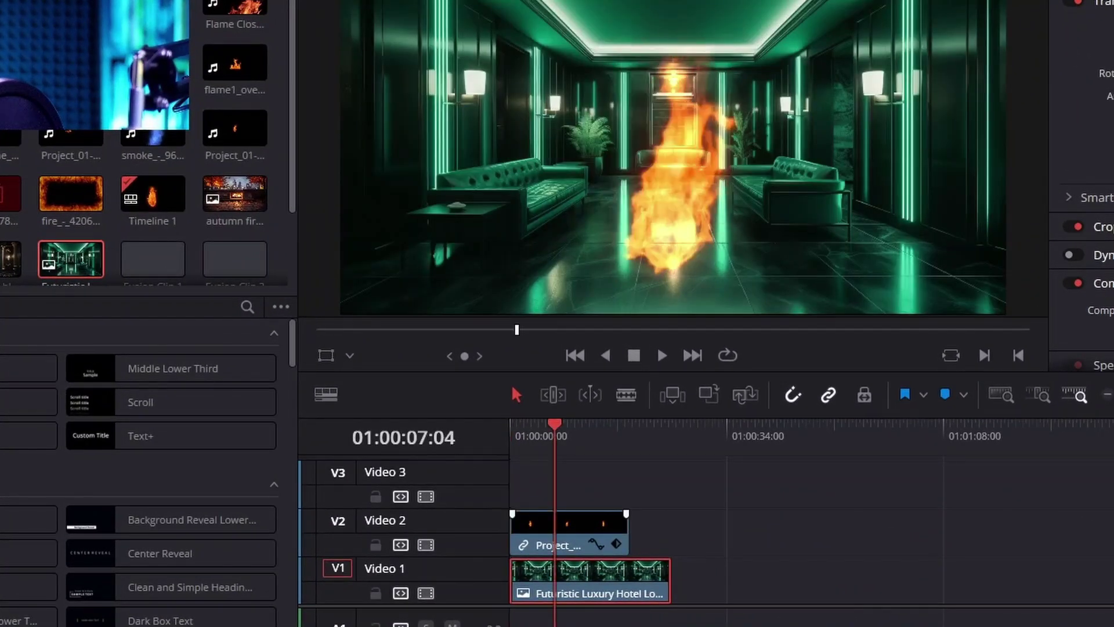
left_click(580, 528)
key("space")
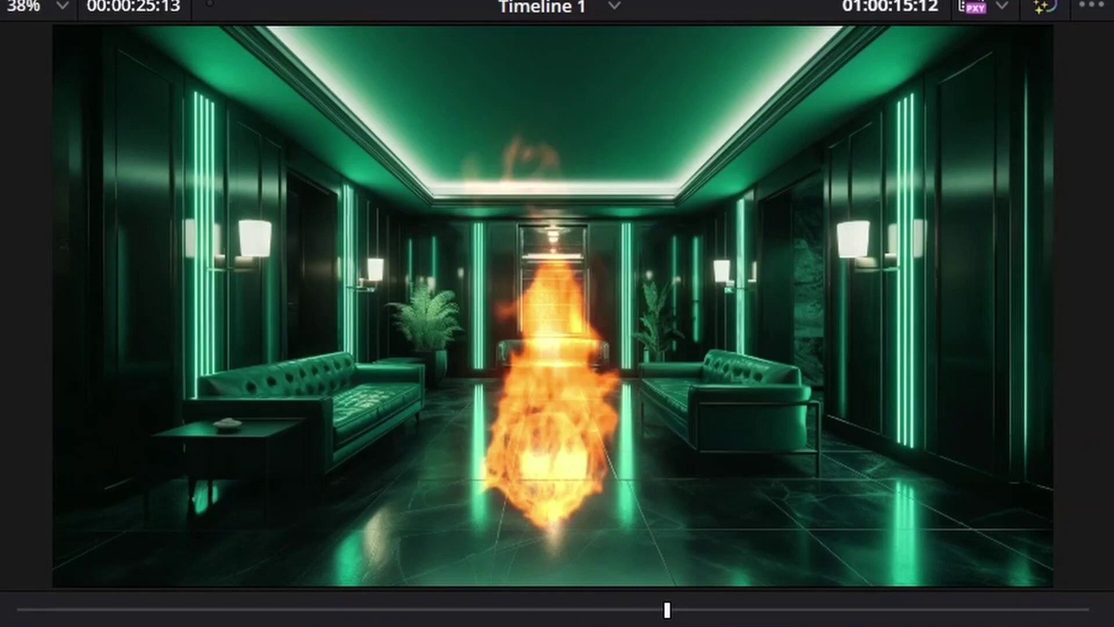
key("Home")
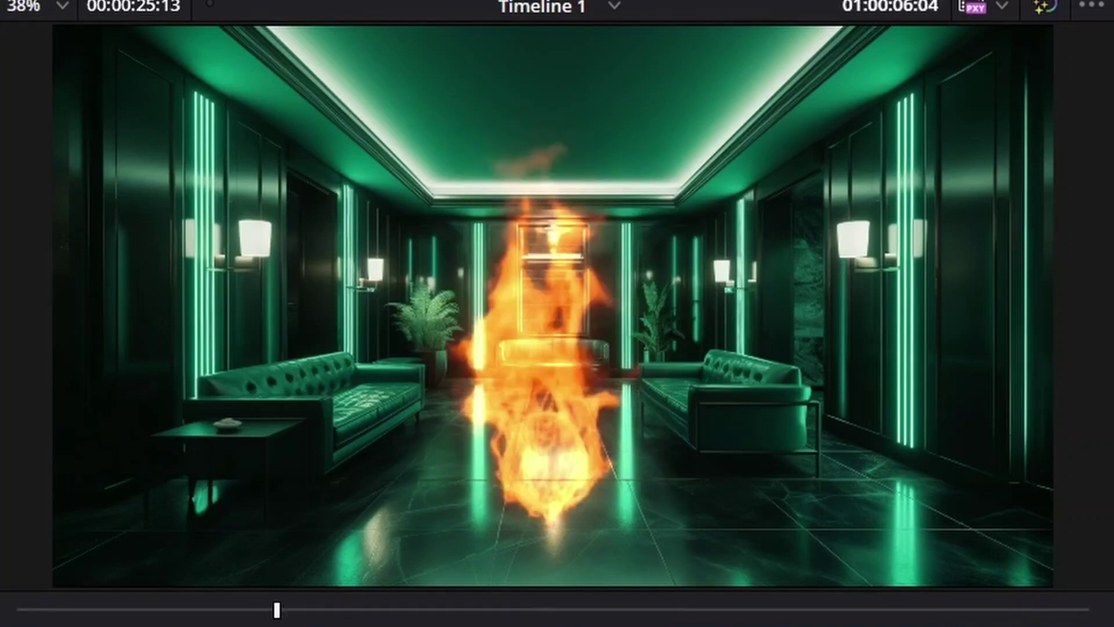
key("space")
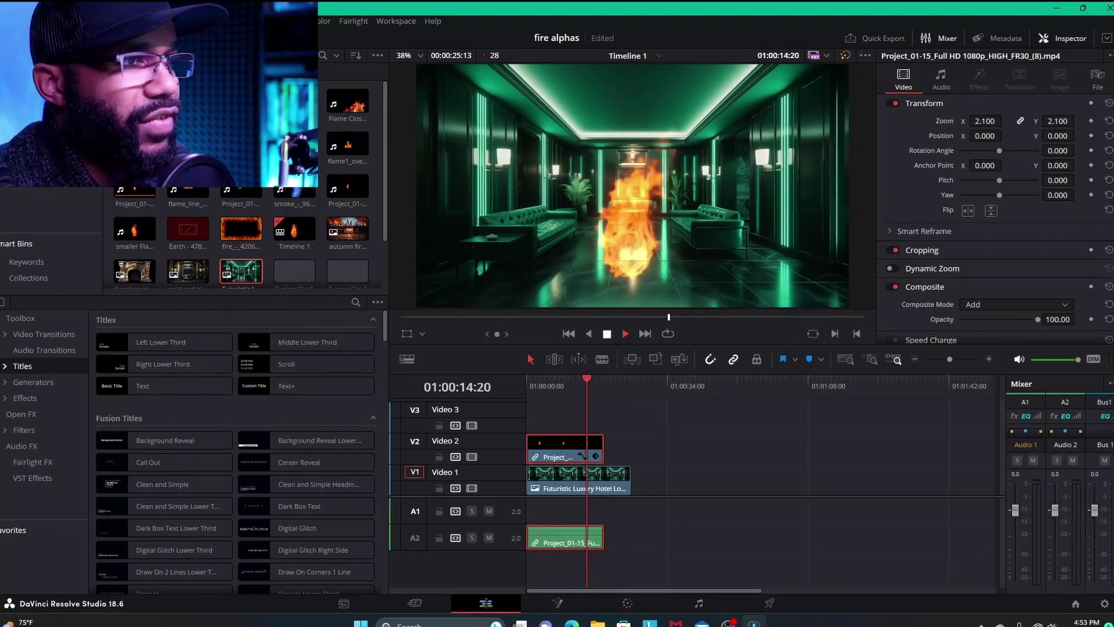
left_click(607, 333)
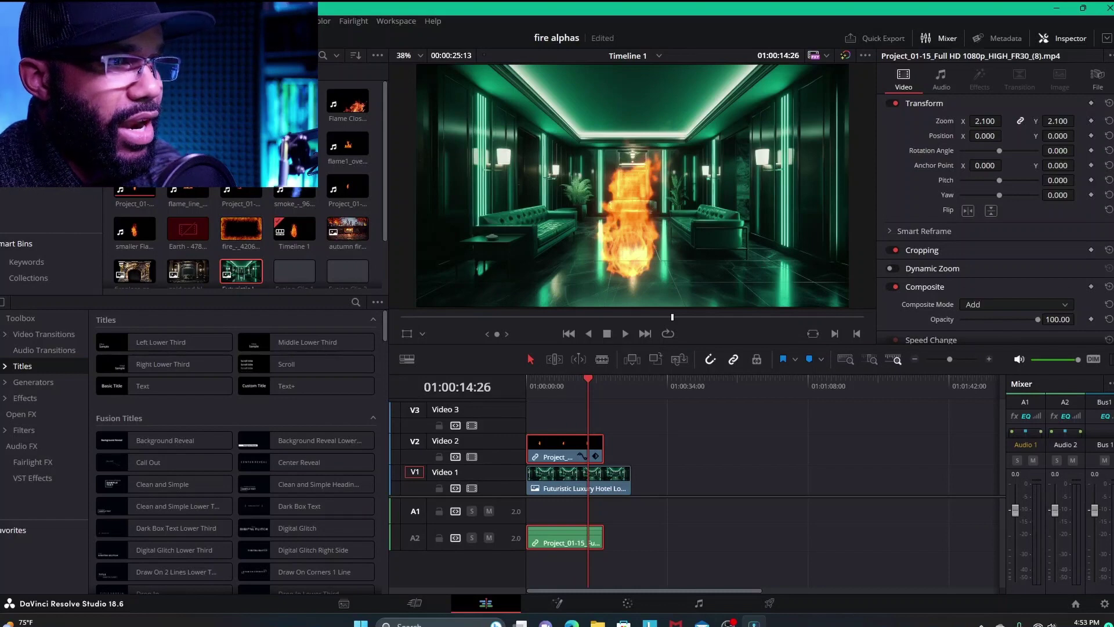
left_click(549, 384)
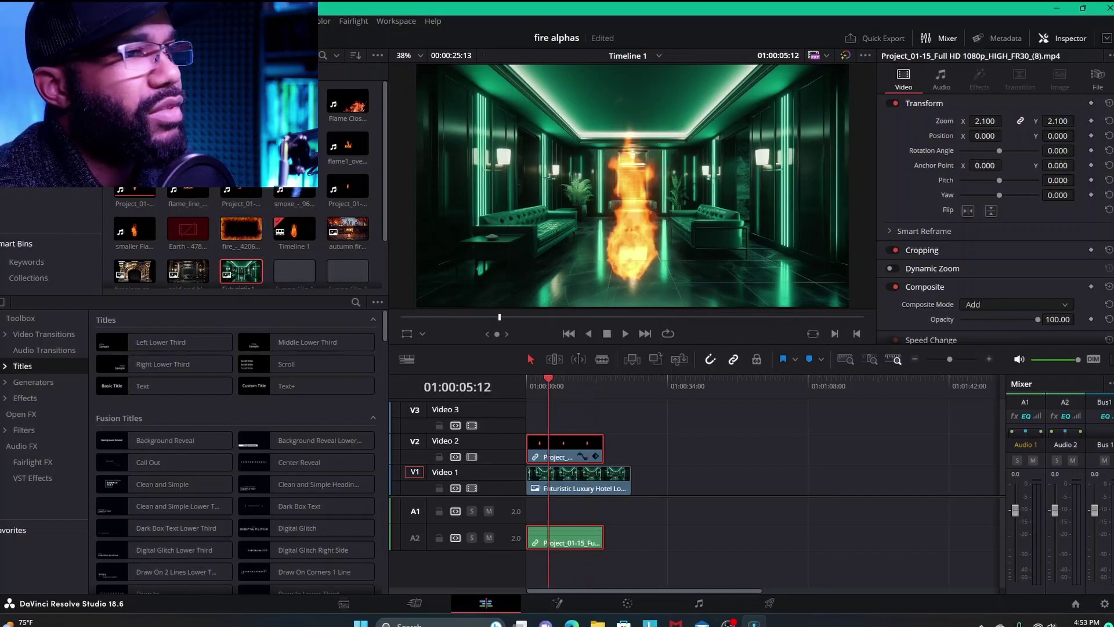
key("Home")
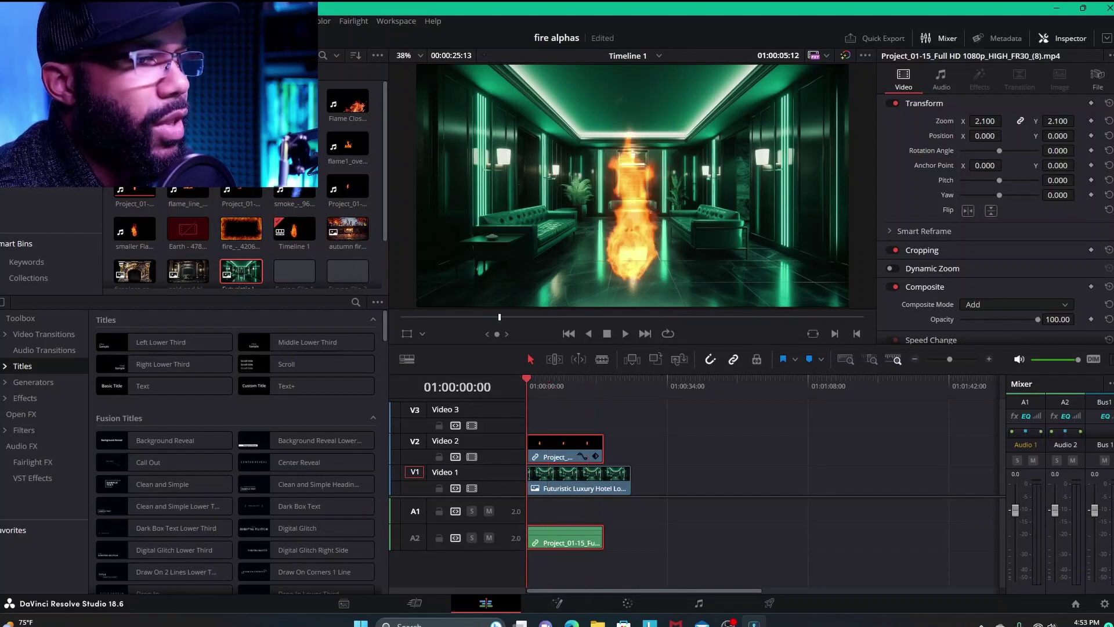
Park the playhead at 01:00:07:00 and set the flame clip's zoom to 1.600.
left_click(554, 383)
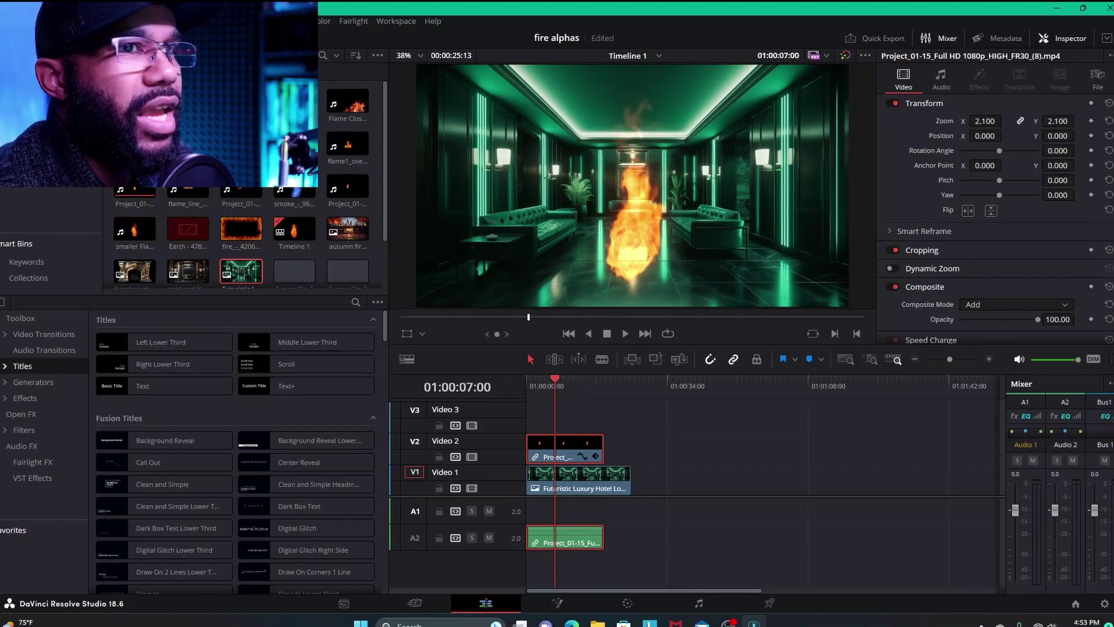
mouse_move(985, 121)
left_mouse_down()
mouse_move(928, 120)
mouse_move(992, 120)
left_mouse_up()
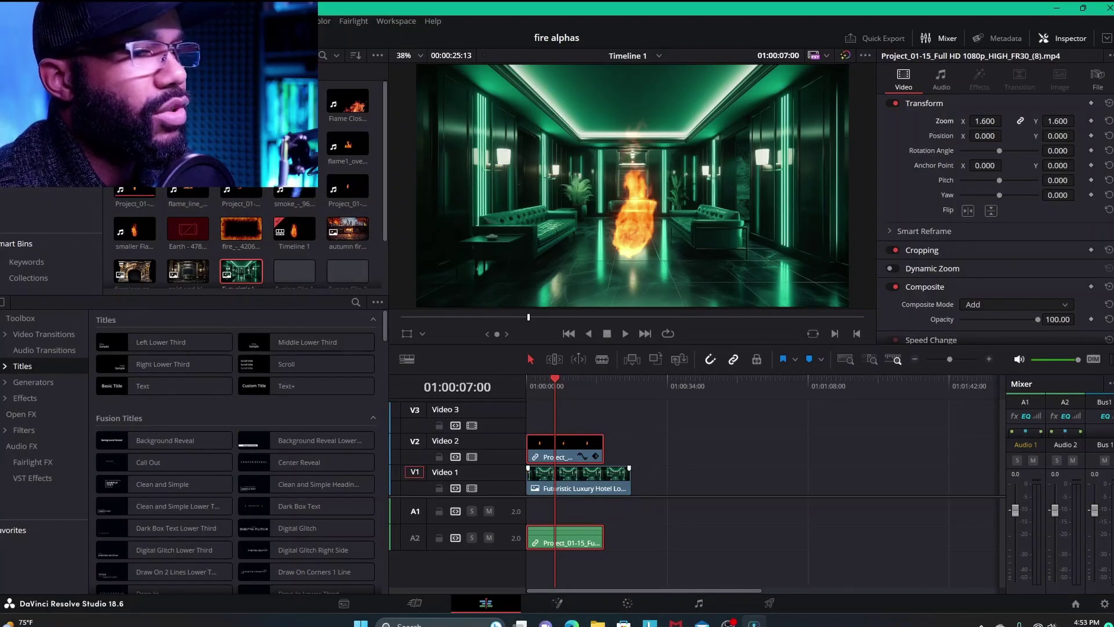
Move the lobby image well clear of the flame, return the flame clip to Video 1 and set its composite mode to Normal.
left_click_drag(604, 482, 894, 485)
left_click_drag(580, 451, 570, 477)
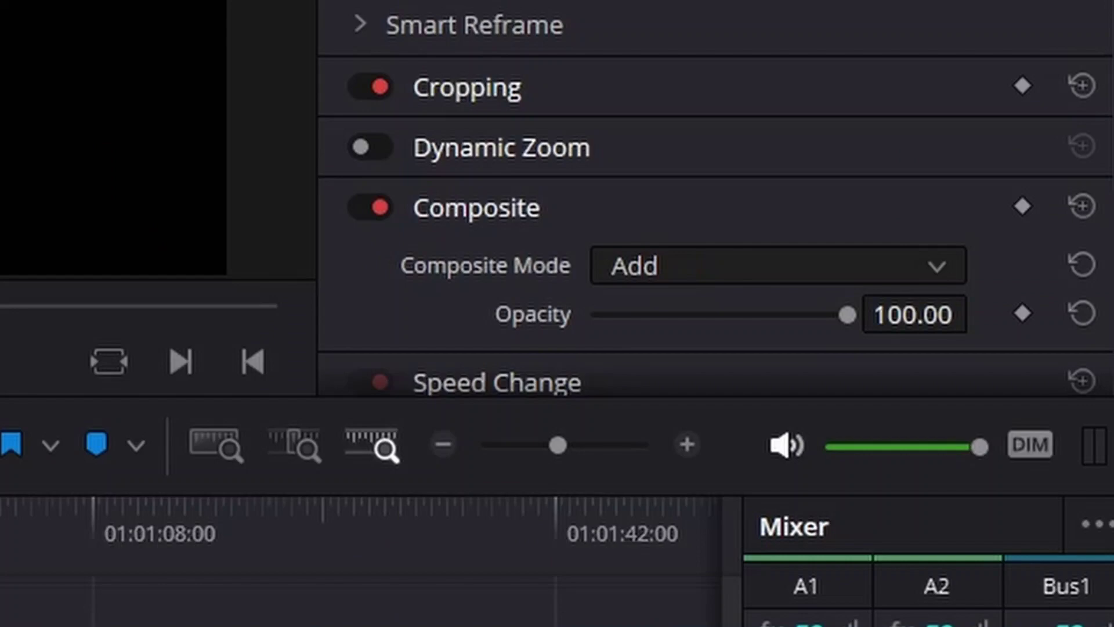
left_click(777, 266)
left_click(656, 316)
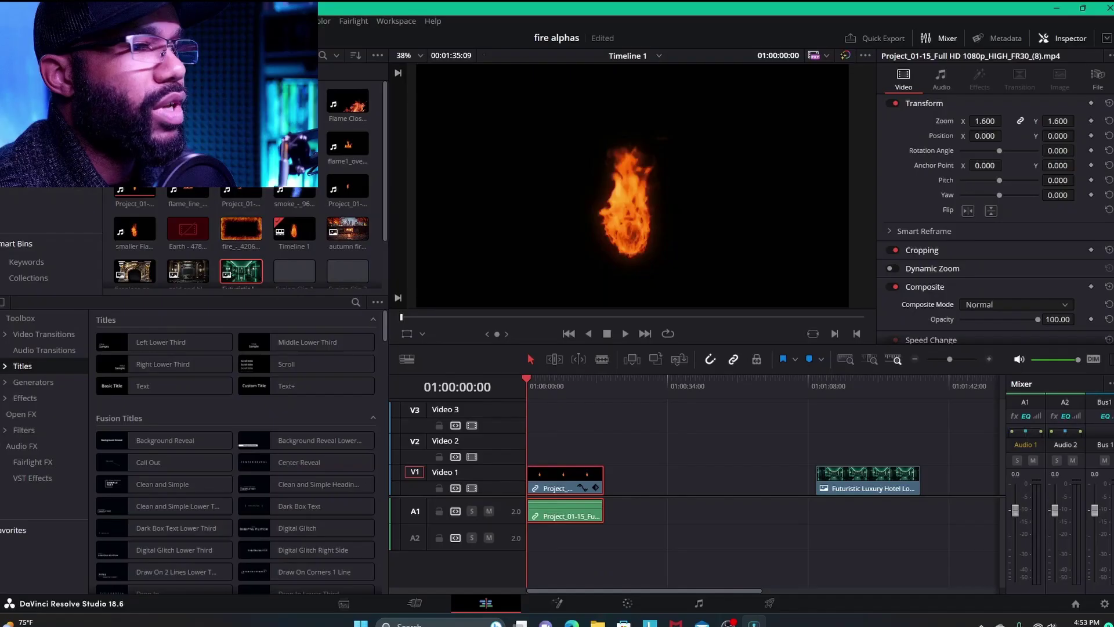
Scrub through the flame clip, return to the timeline start and open the clip on the Fusion page.
left_click_drag(529, 380, 569, 380)
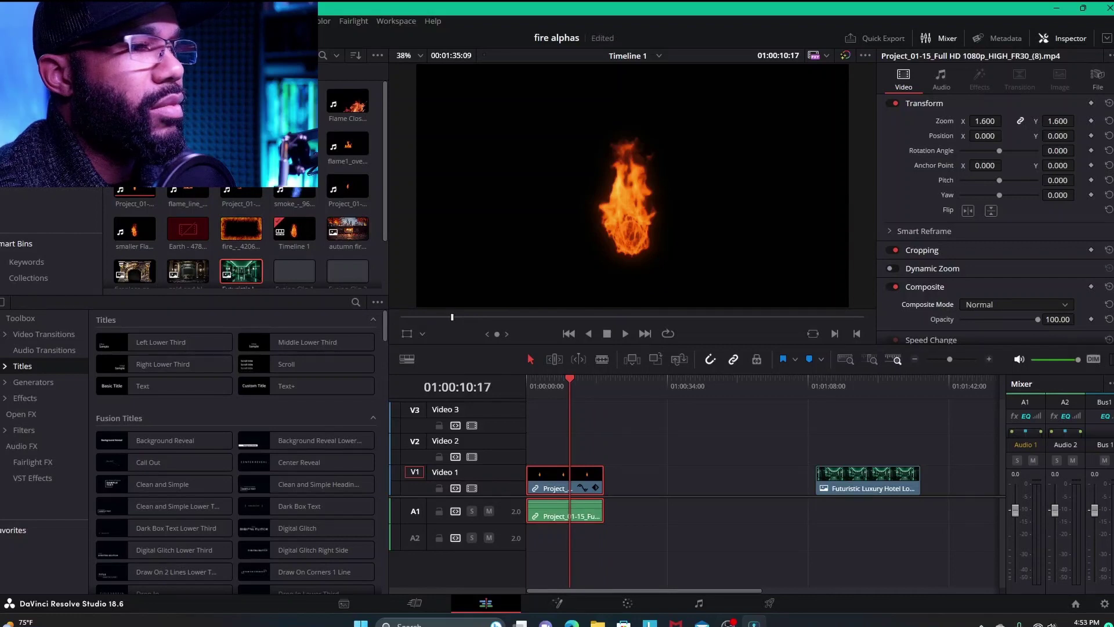
key("Home")
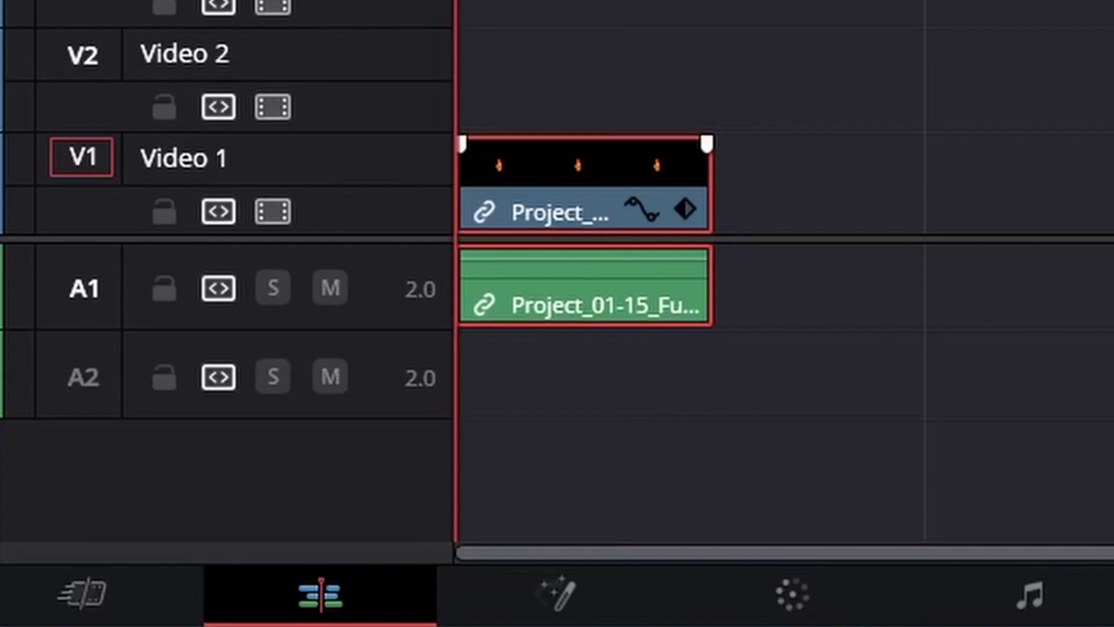
left_click(557, 593)
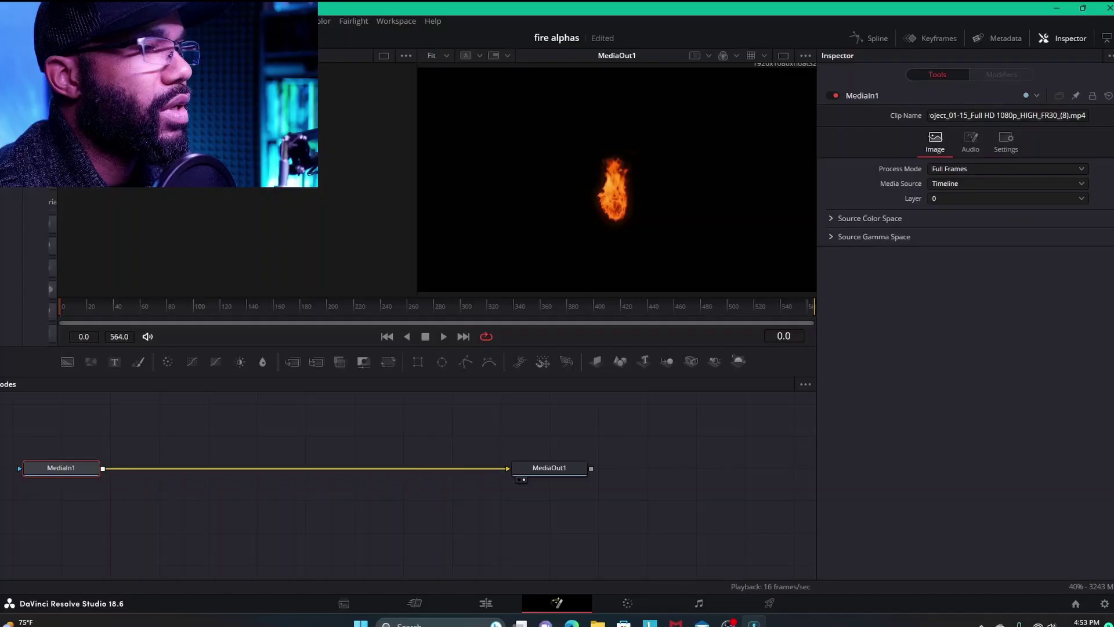
Move the MediaIn1 and MediaOut1 nodes lower in the node graph, roughly level with a wide gap between them.
left_click_drag(61, 468, 119, 533)
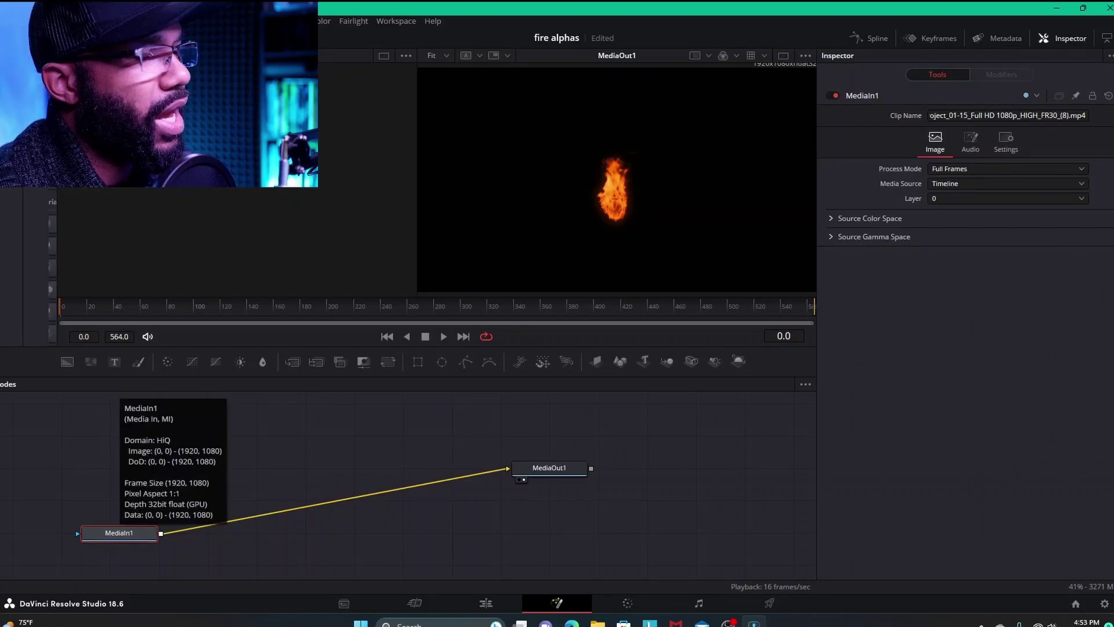
left_click_drag(549, 469, 635, 524)
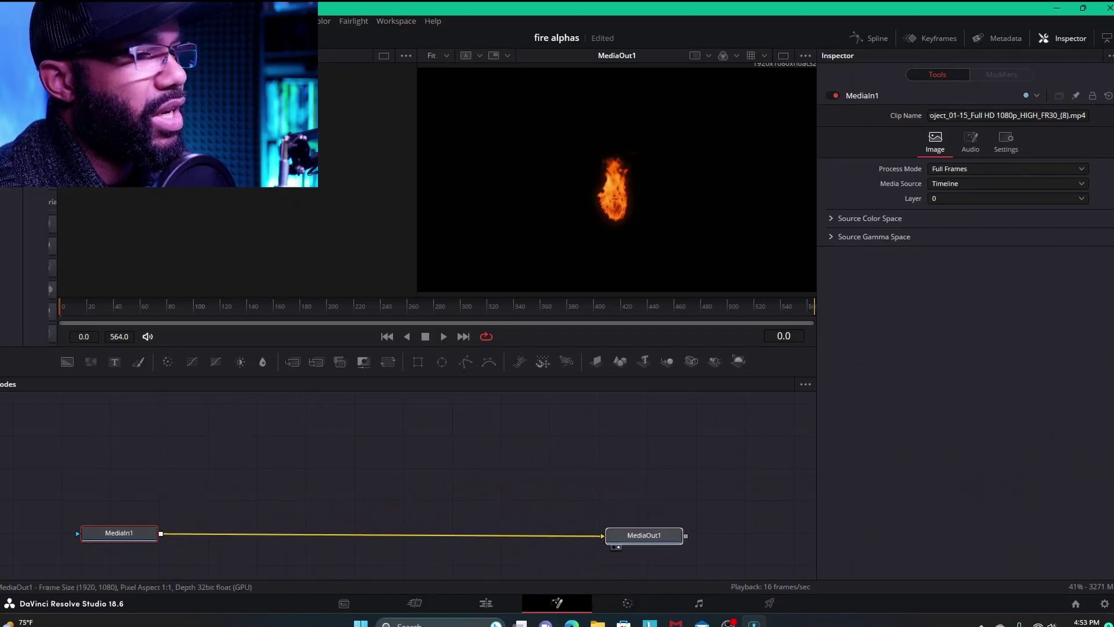
left_click(644, 535)
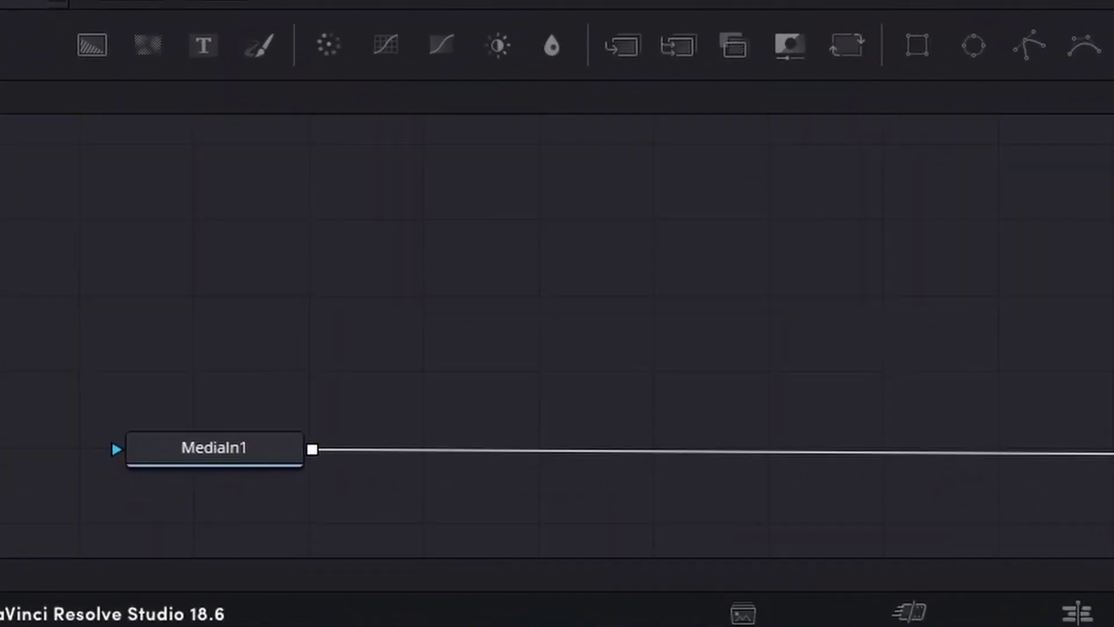
Add a Delta Keyer node and insert it on the connection between MediaIn1 and MediaOut1.
key("shift+space")
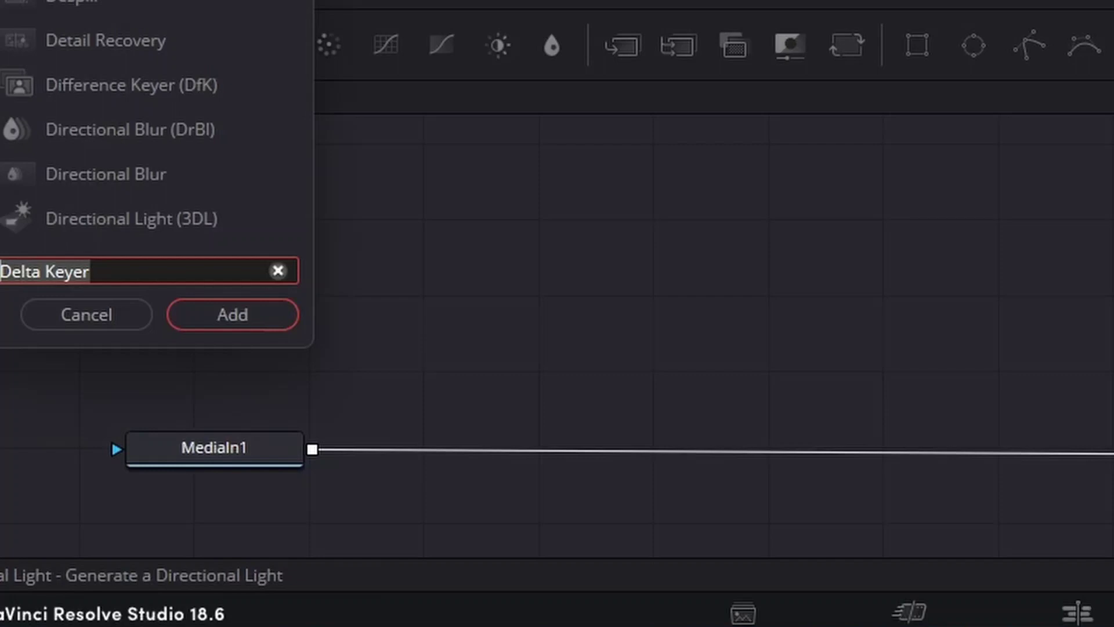
key("BackSpace")
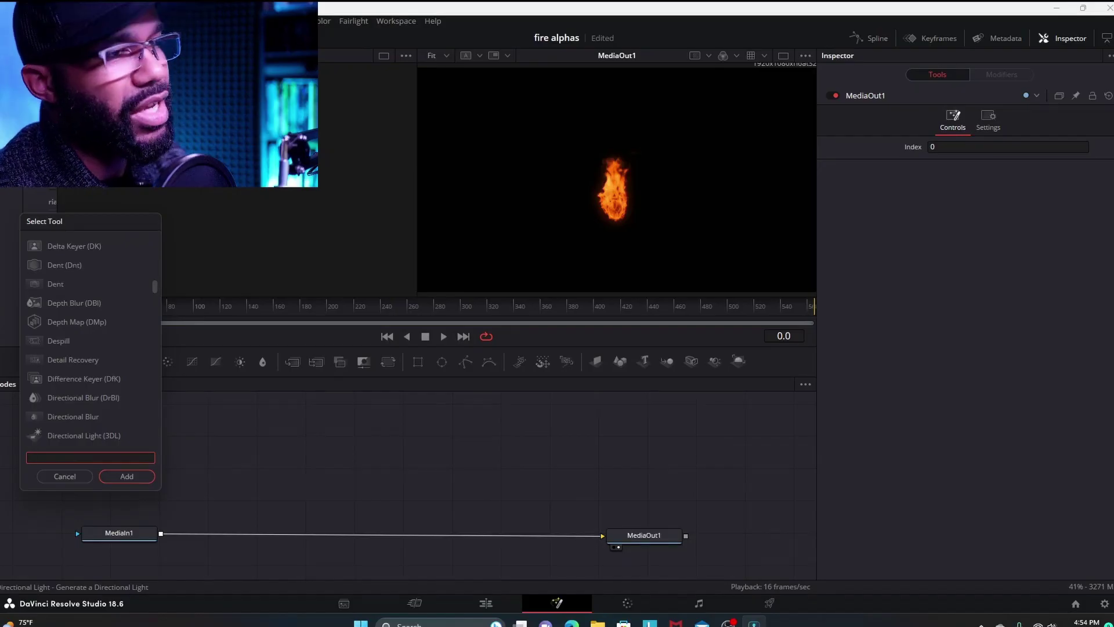
type("del")
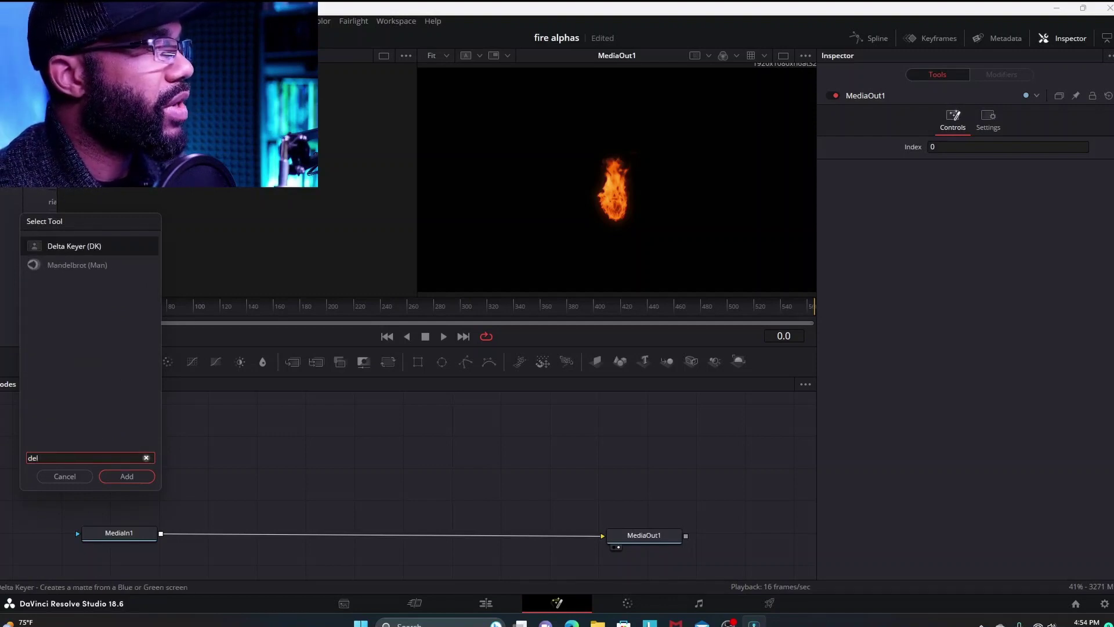
key("Down")
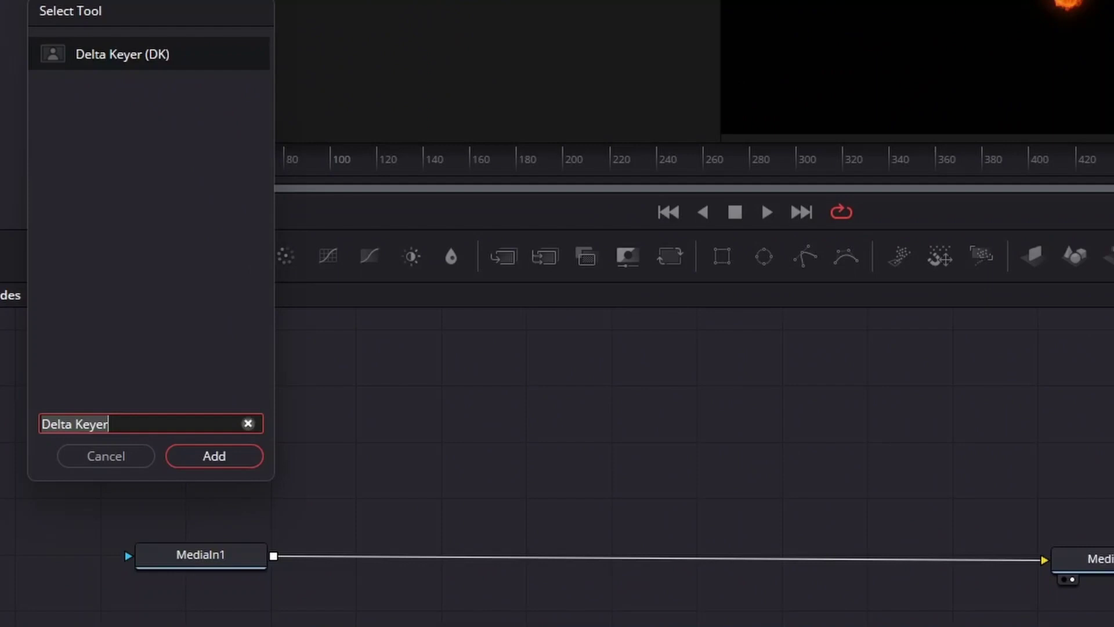
key("Return")
left_click_drag(343, 483, 470, 557)
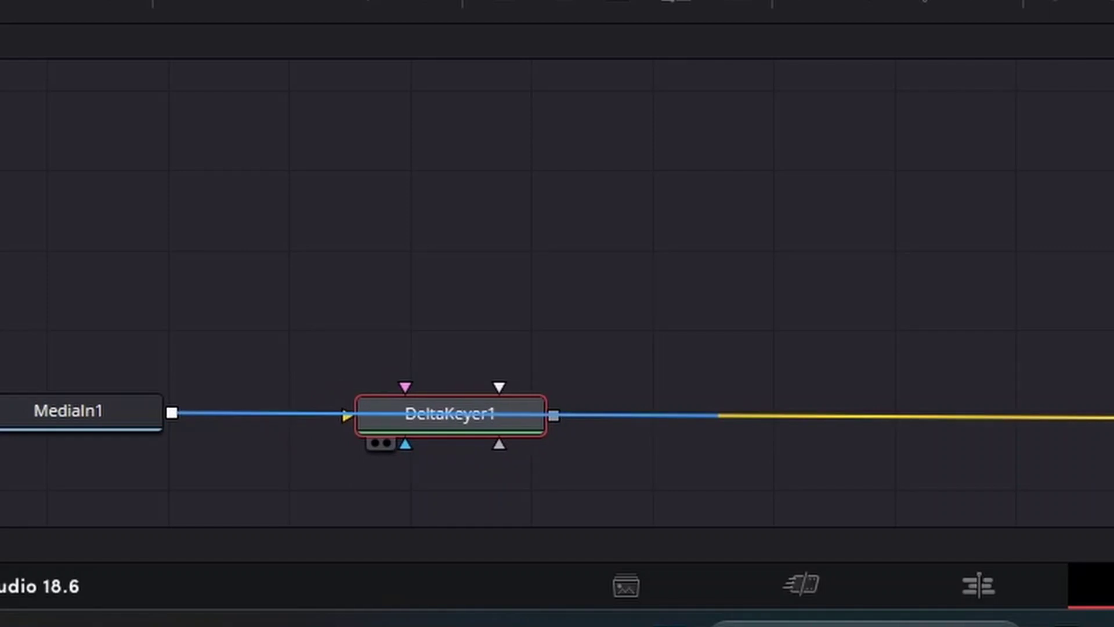
mouse_move(450, 415)
left_mouse_down()
mouse_move(484, 409)
mouse_move(463, 418)
left_mouse_up()
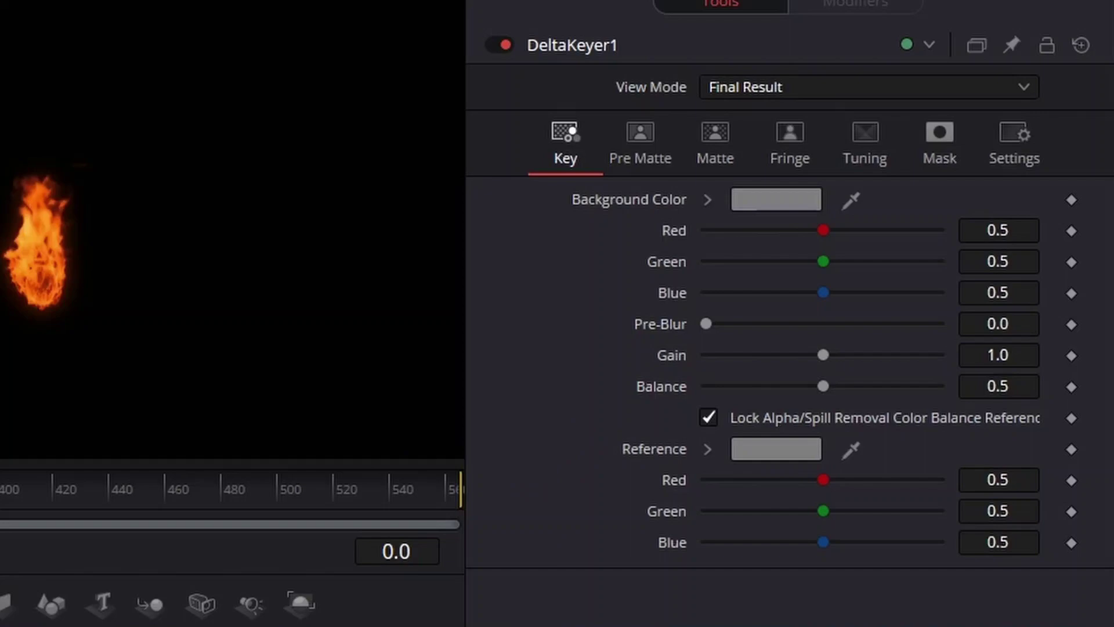
Set both the Reference and the Background Color of DeltaKeyer1 to black (#000000).
left_click(776, 448)
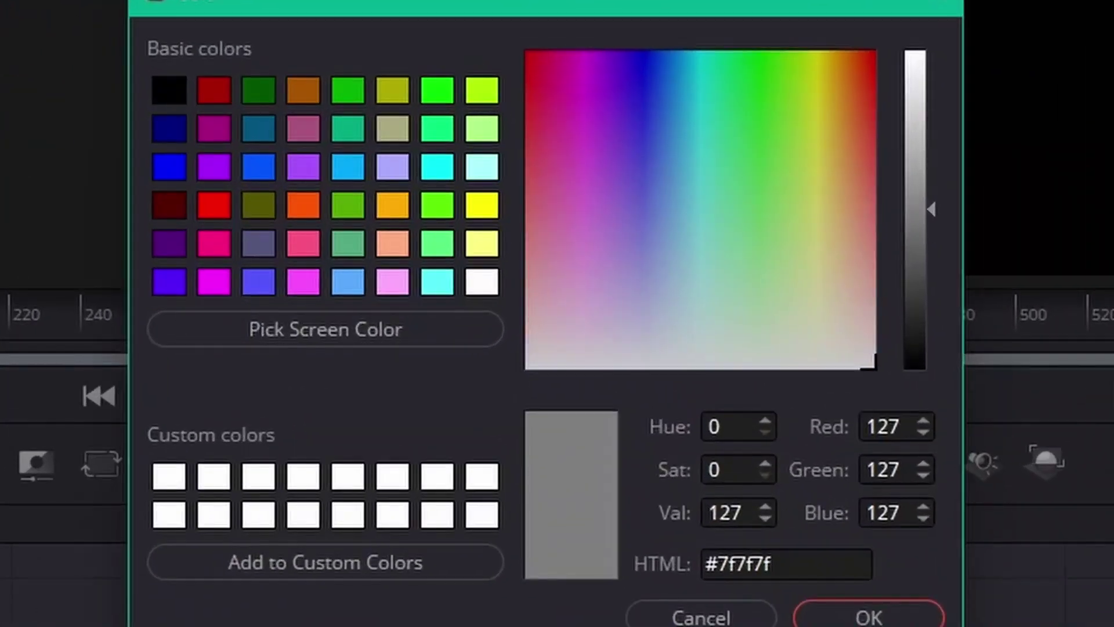
left_click(412, 223)
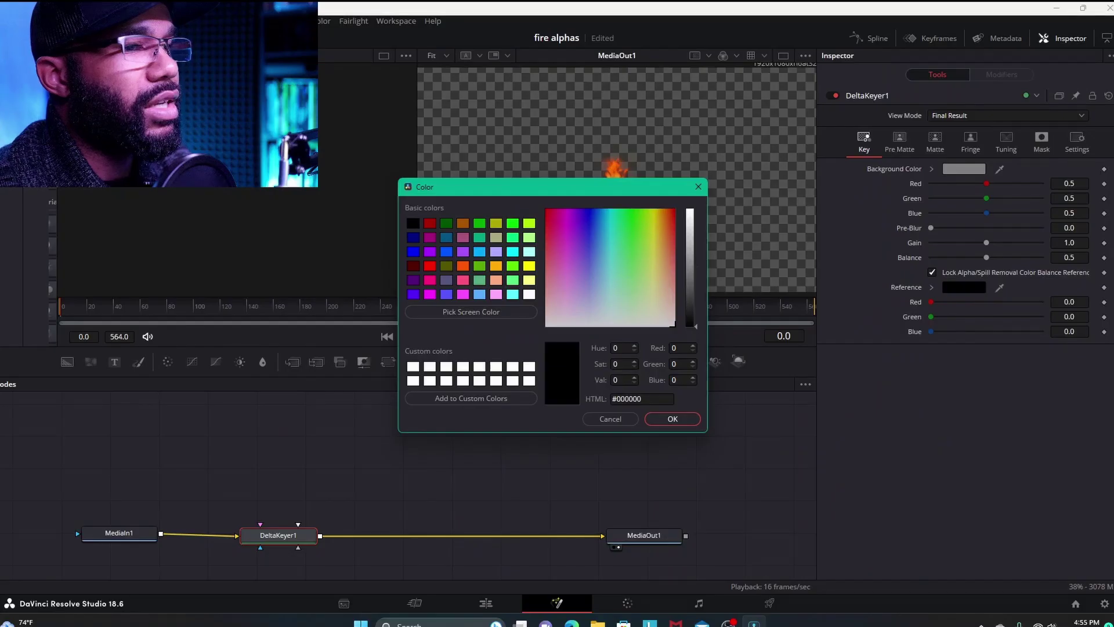
left_click(869, 617)
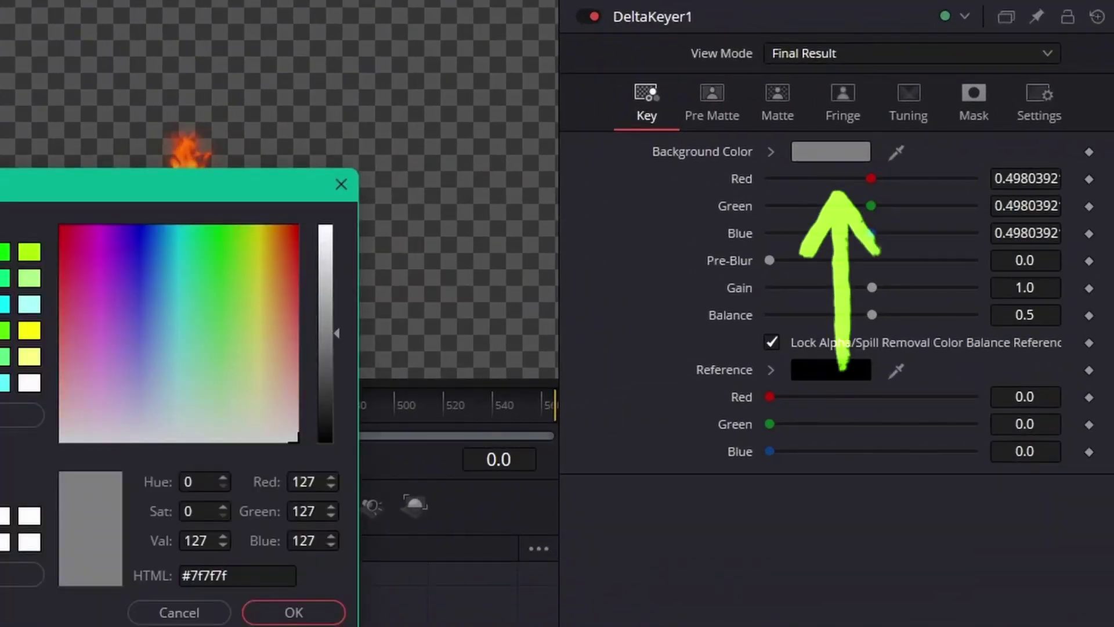
left_click(414, 223)
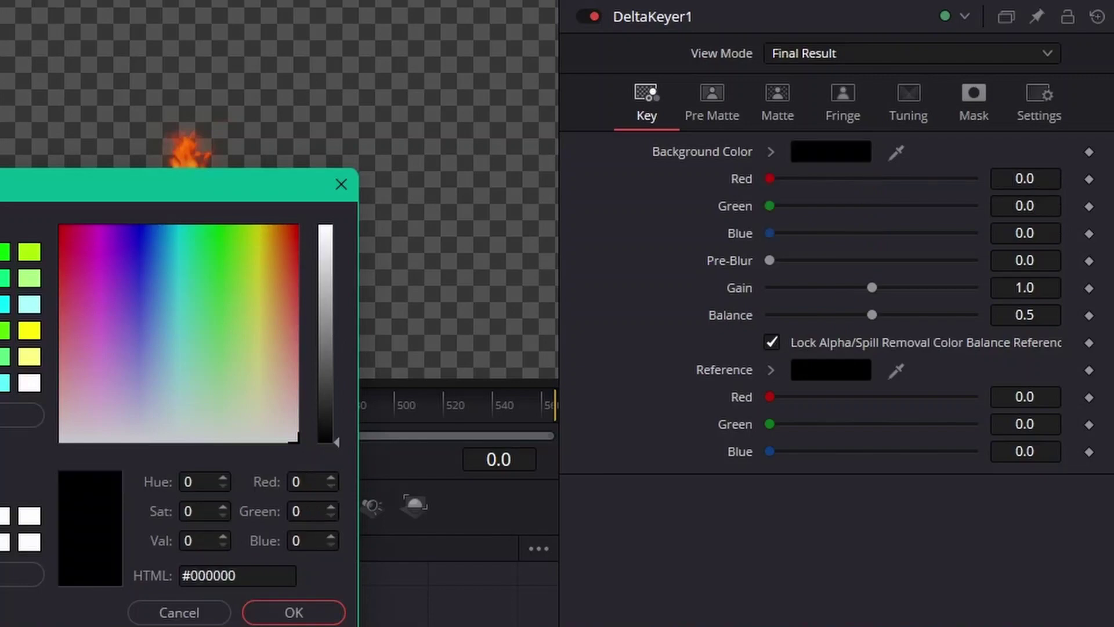
left_click(294, 612)
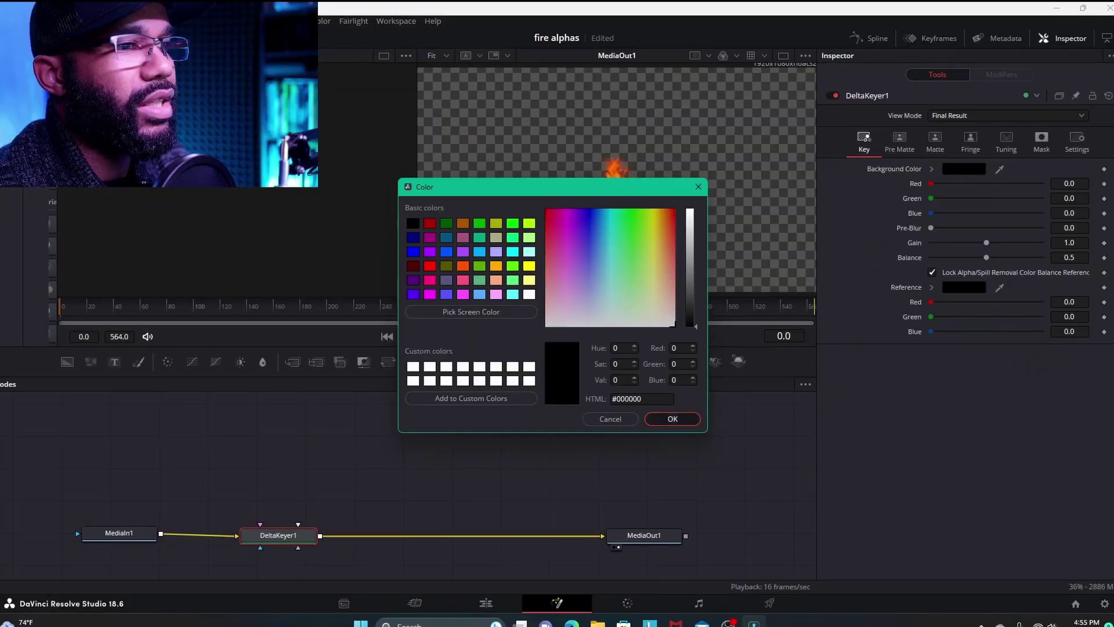
key("Return")
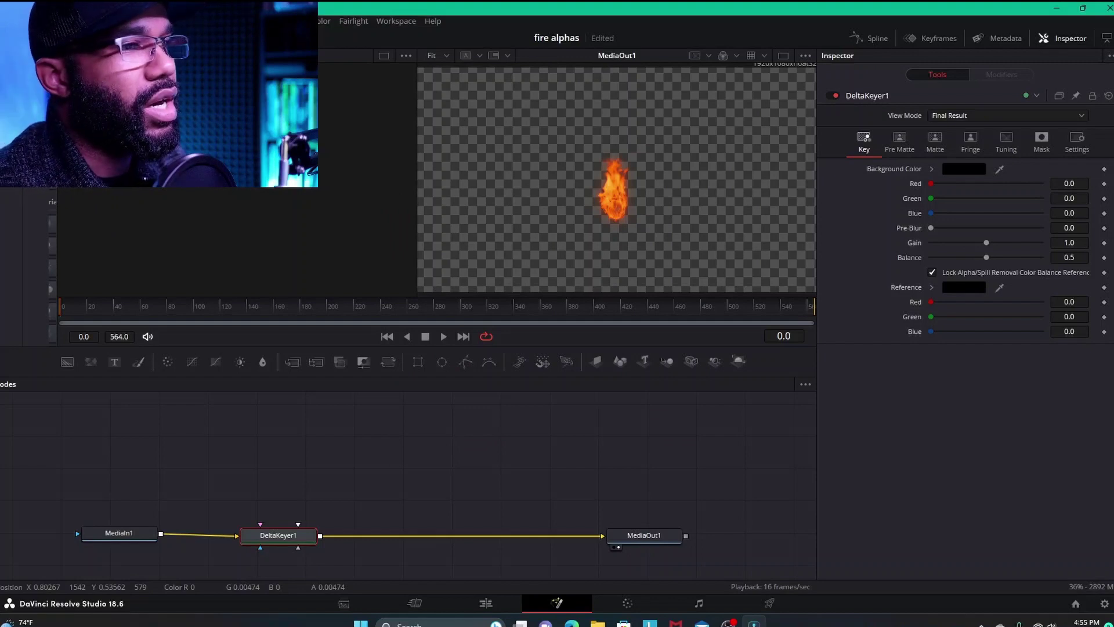
Save the project and play back the opening frames of the keyed flame, stopping at frame 14.
key("ctrl+s")
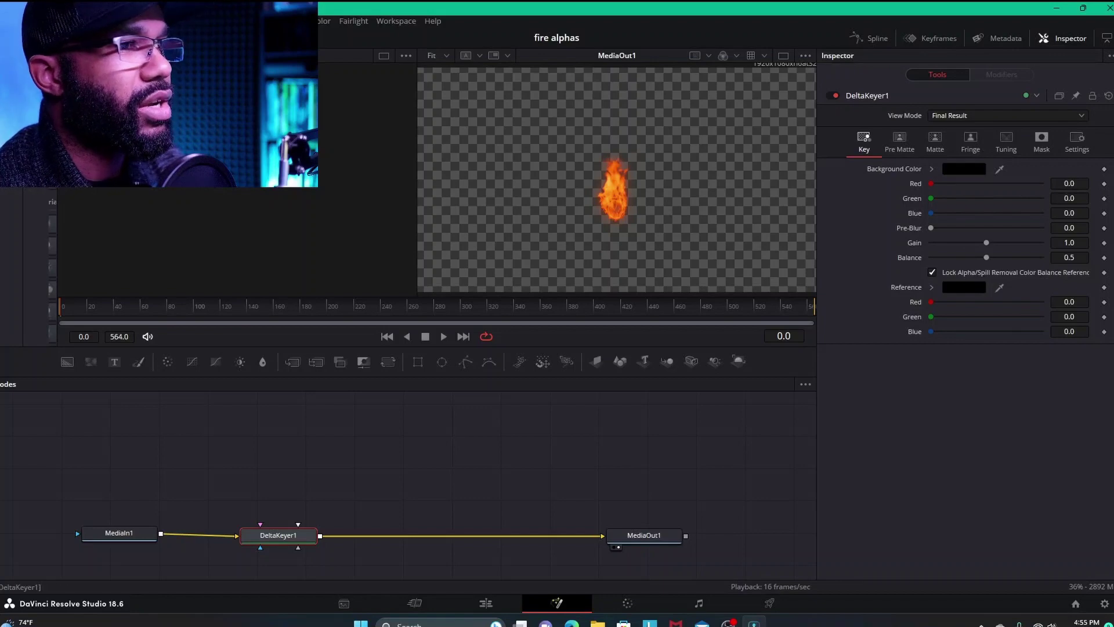
key("space")
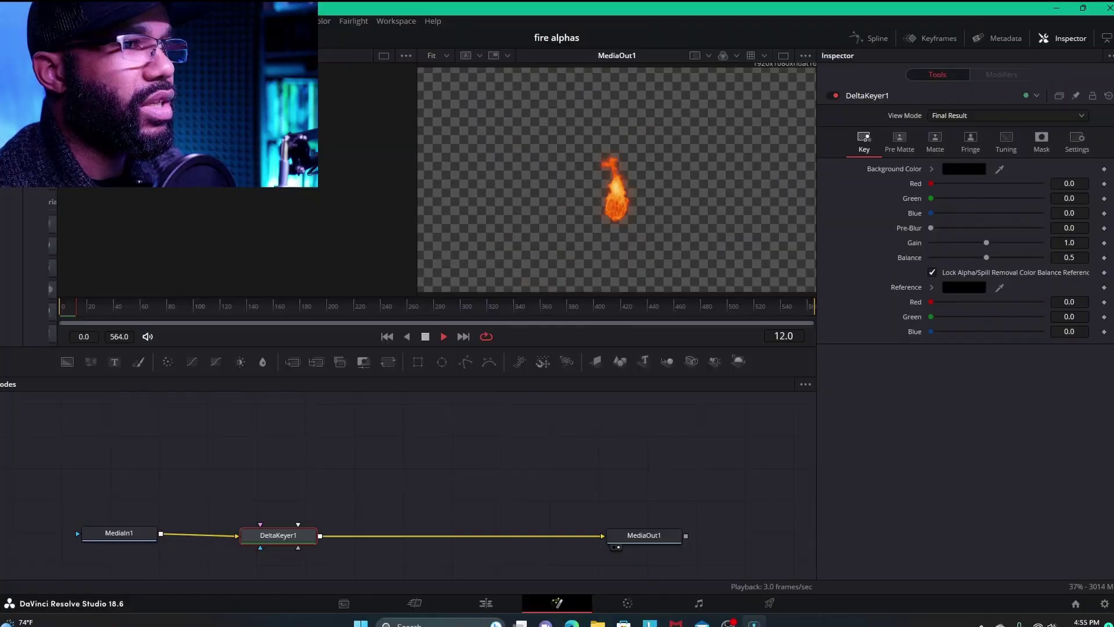
key("space")
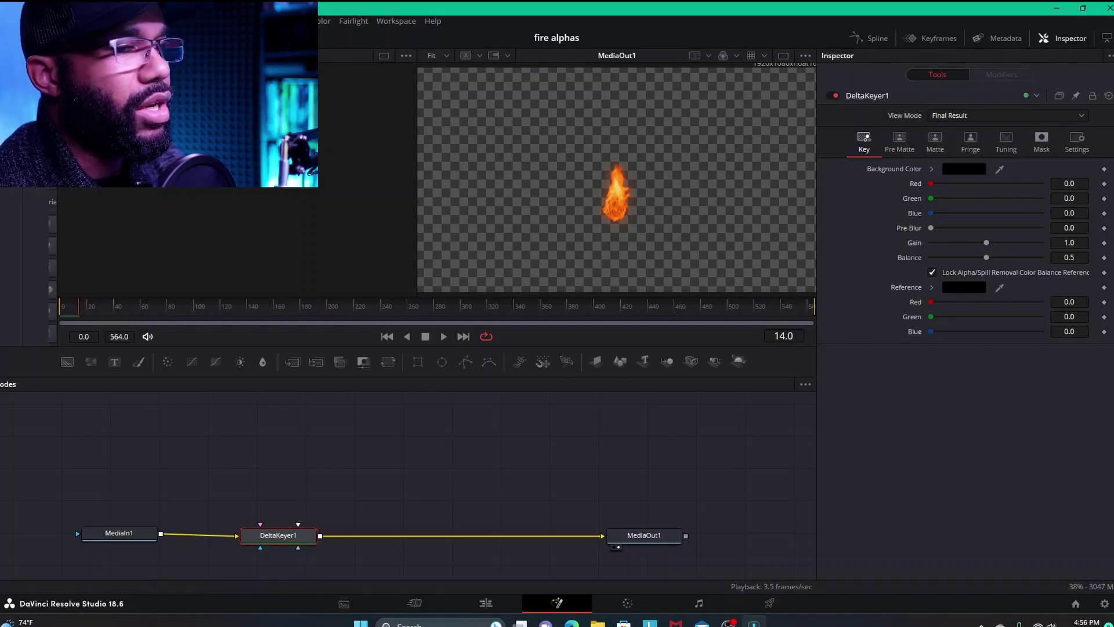
Return to the Edit page and delete the Futuristic Luxury Hotel lobby image from the timeline.
left_click(486, 603)
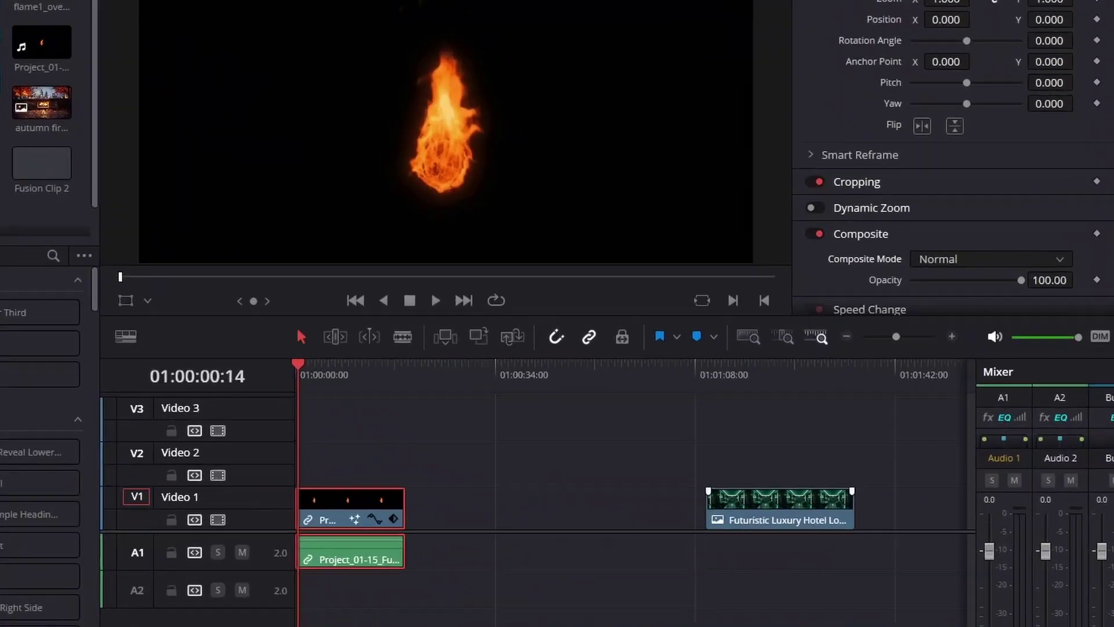
right_click(850, 471)
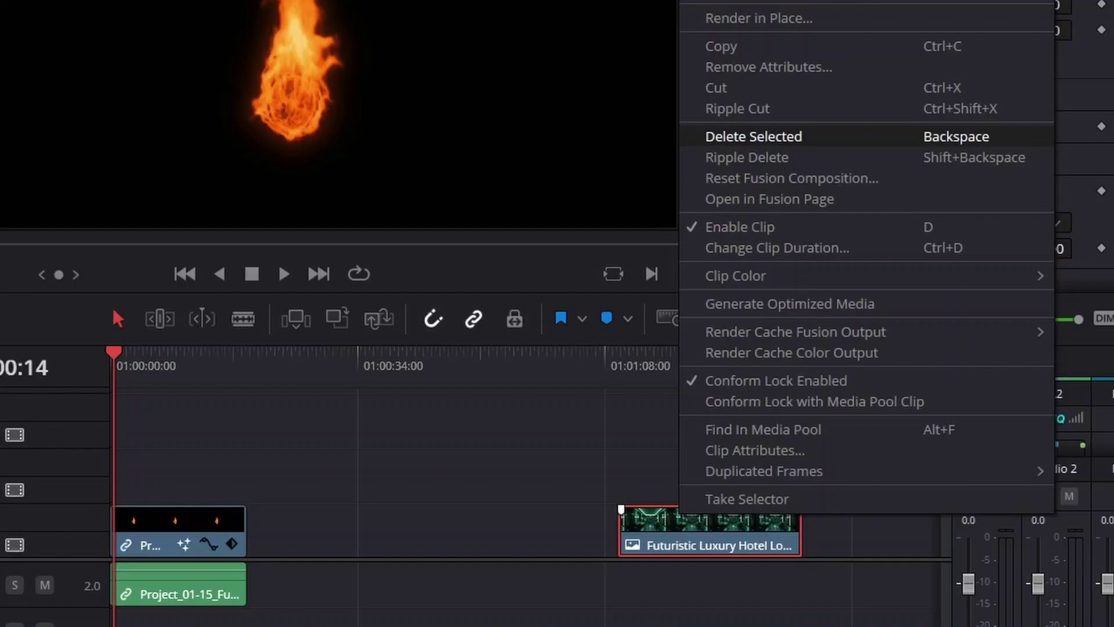
left_click(753, 137)
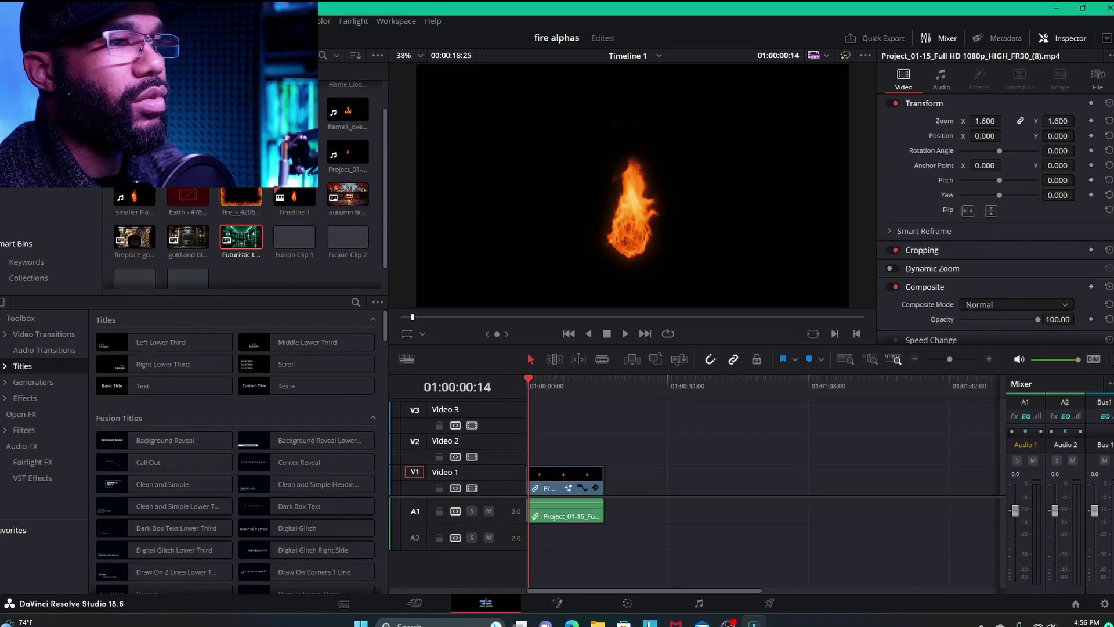
Prepare the flame clip's delivery as QuickTime, GoPro CineForm, RGB 16-bit, 1920 x 1080 HD at 30 fps, with Export Alpha enabled.
left_click(565, 481)
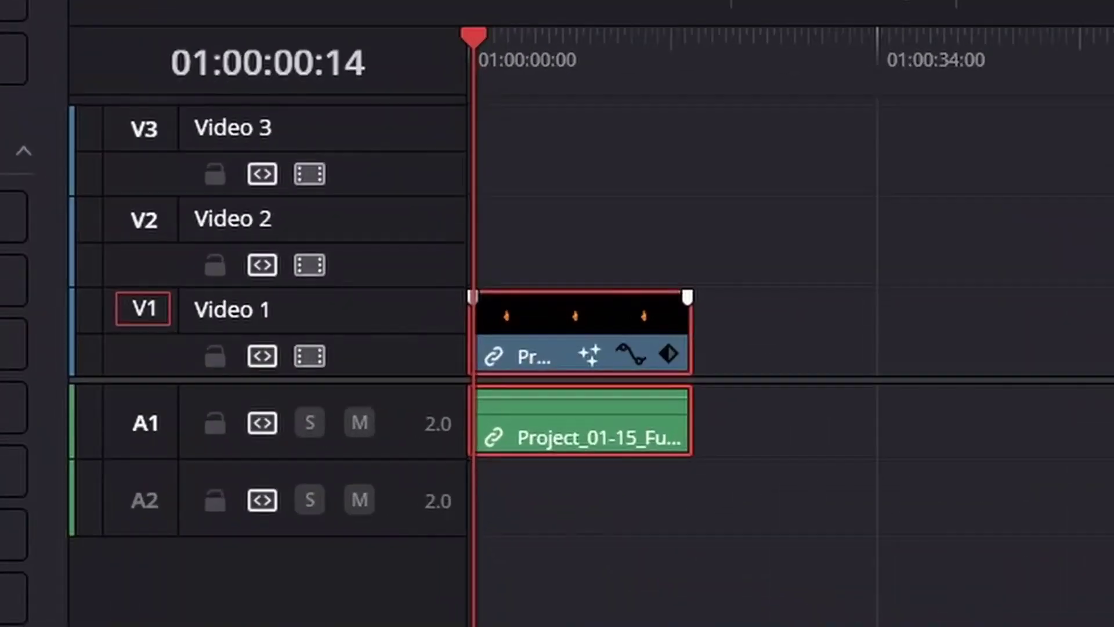
left_click_drag(577, 337, 584, 336)
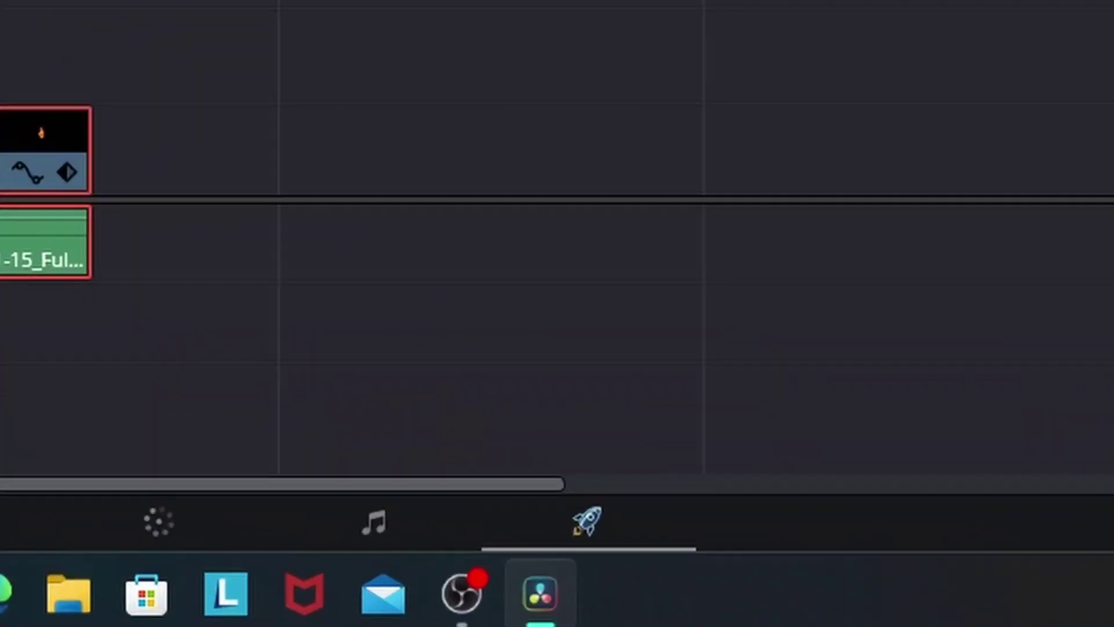
left_click(770, 603)
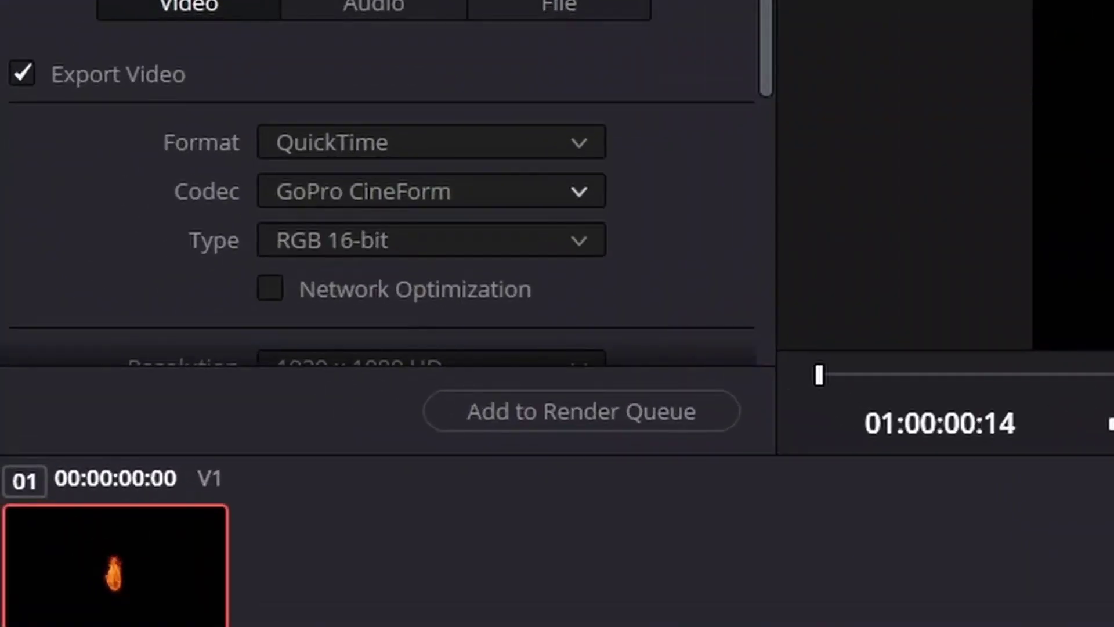
left_click(431, 191)
left_click(431, 191)
left_click(431, 240)
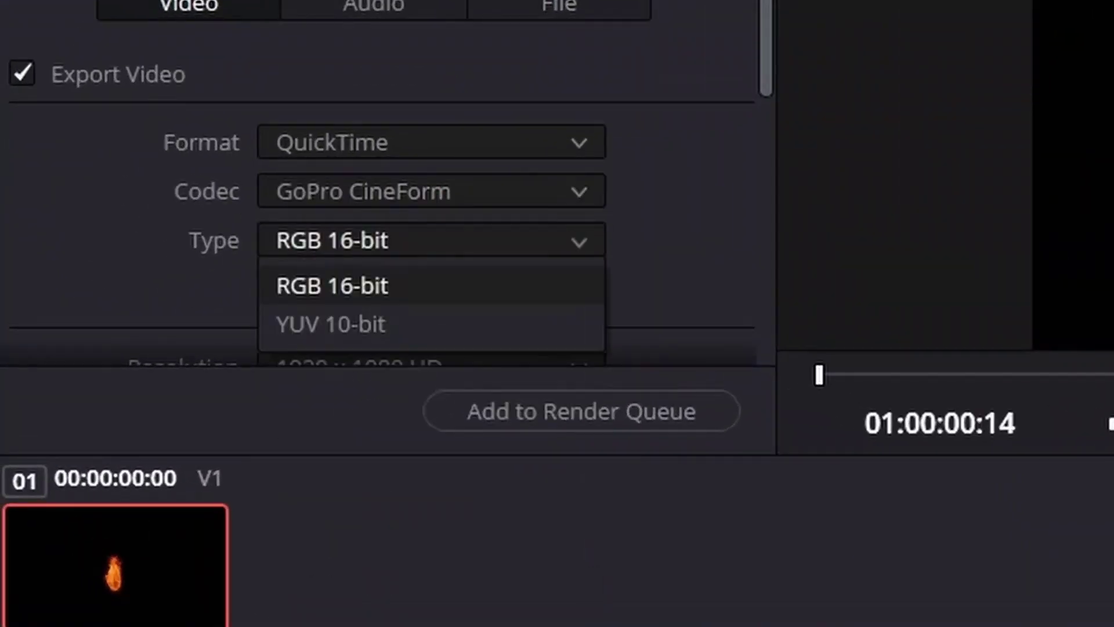
left_click(430, 240)
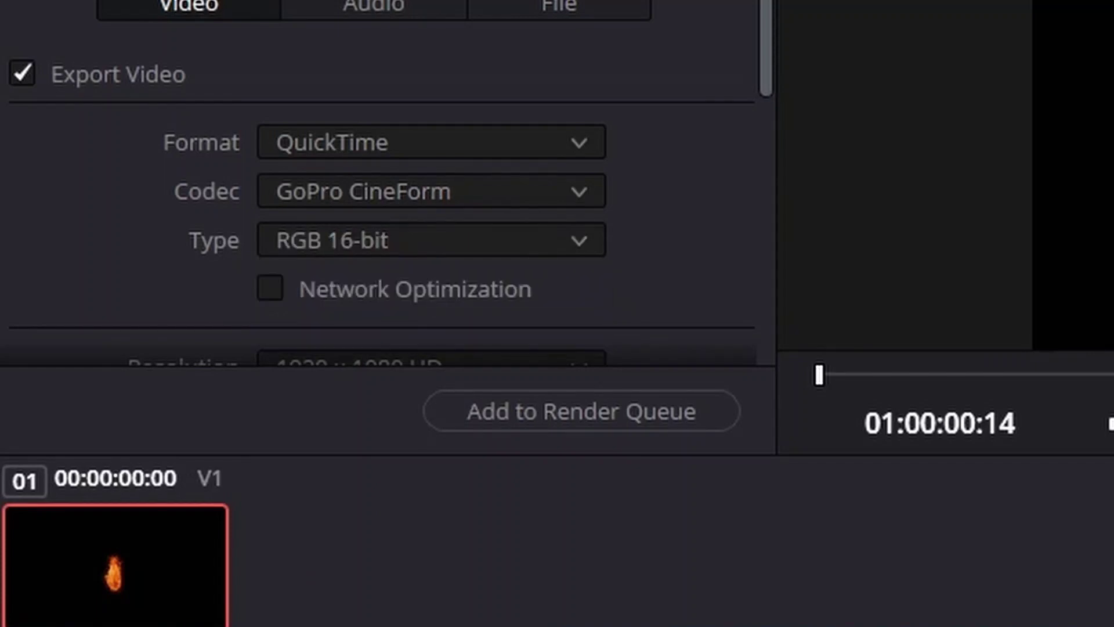
scroll(383, 186, "down", 6)
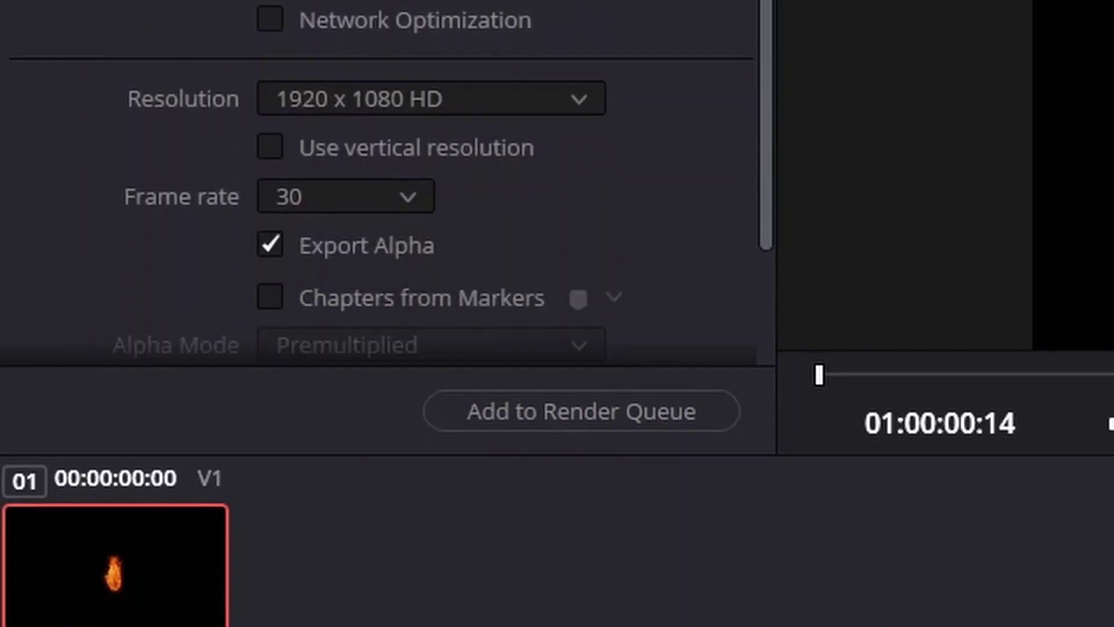
left_click(270, 148)
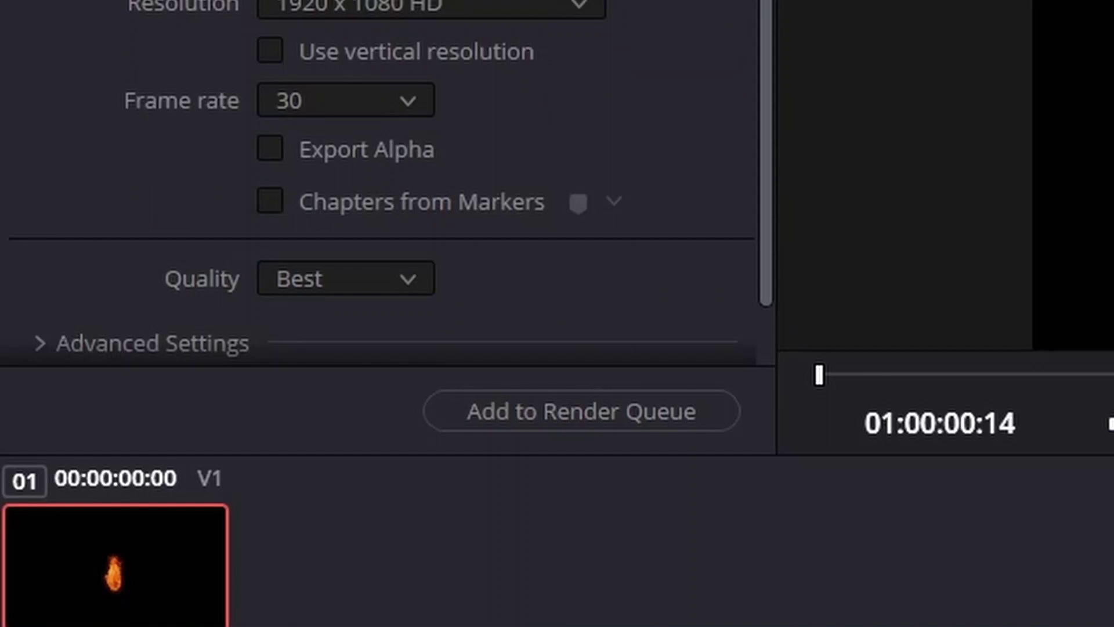
left_click(270, 149)
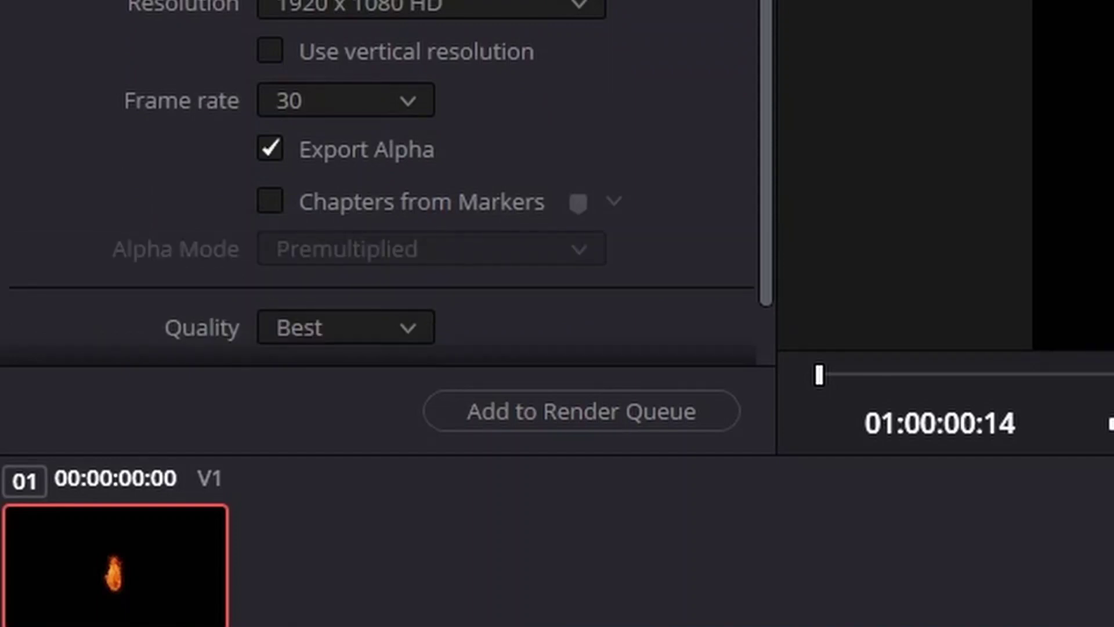
scroll(383, 186, "up", 5)
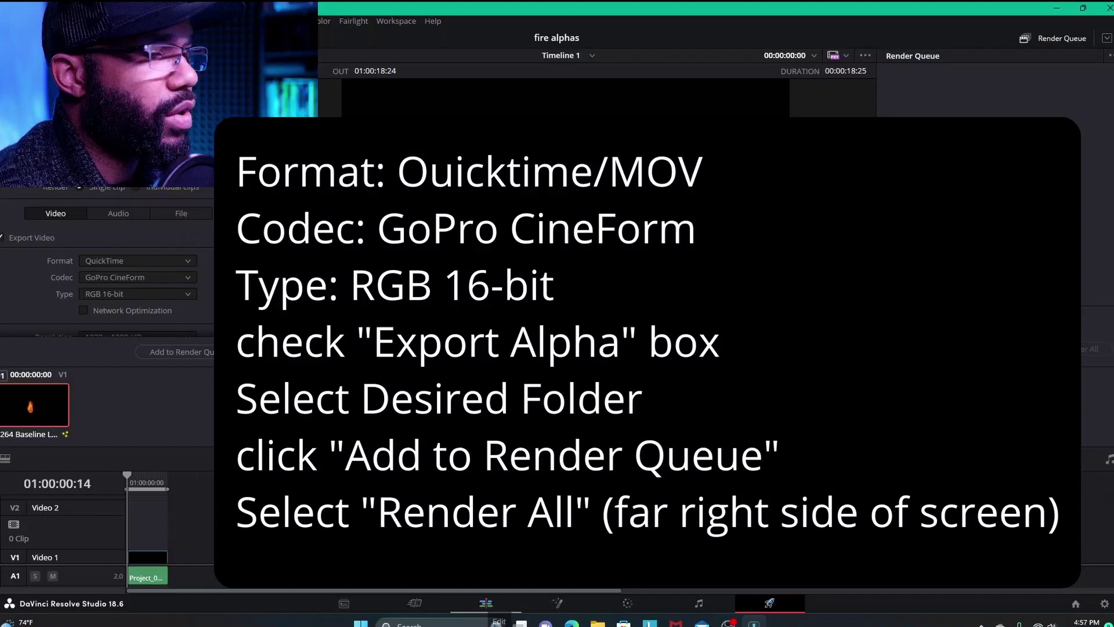
On the Edit page, ripple delete the original flame clip and place the smaller Flame alpha clip at the start of Video 1.
left_click(486, 603)
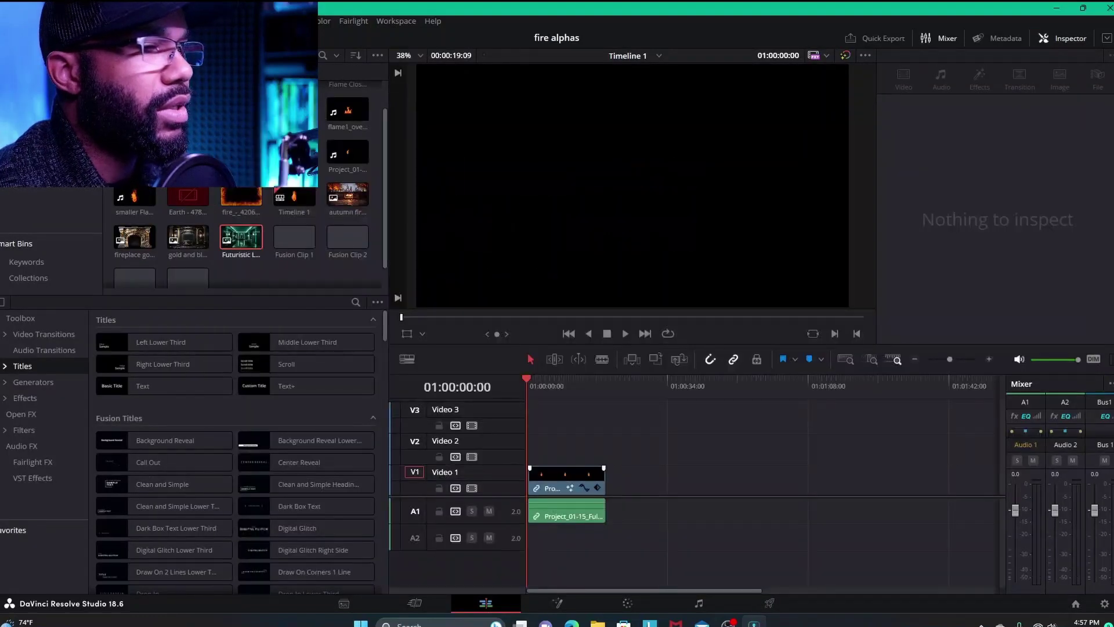
right_click(562, 475)
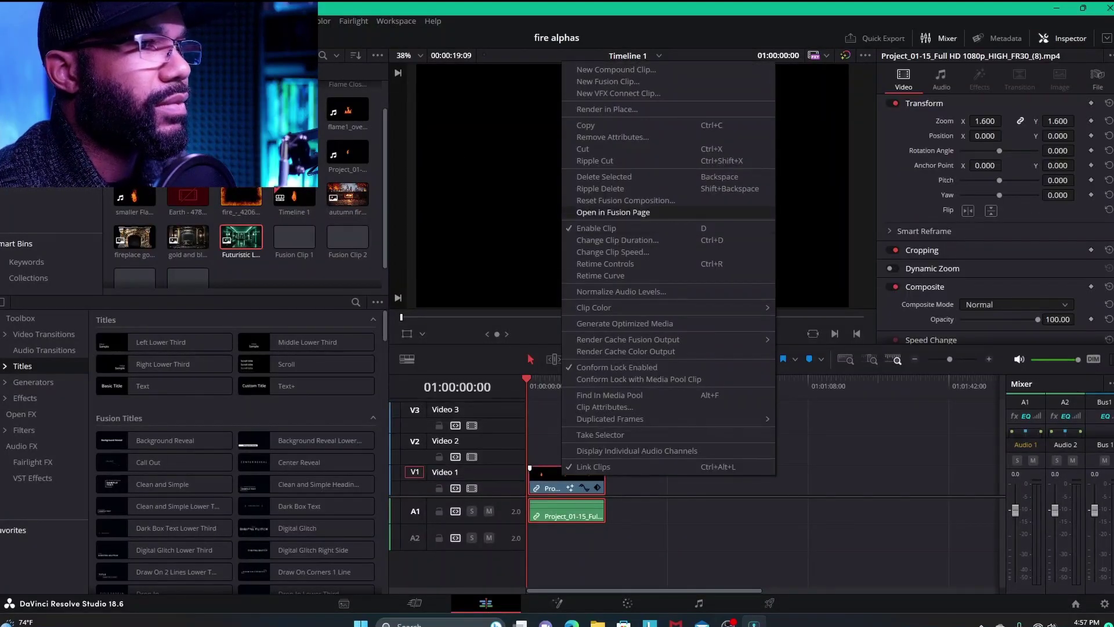
left_click(600, 189)
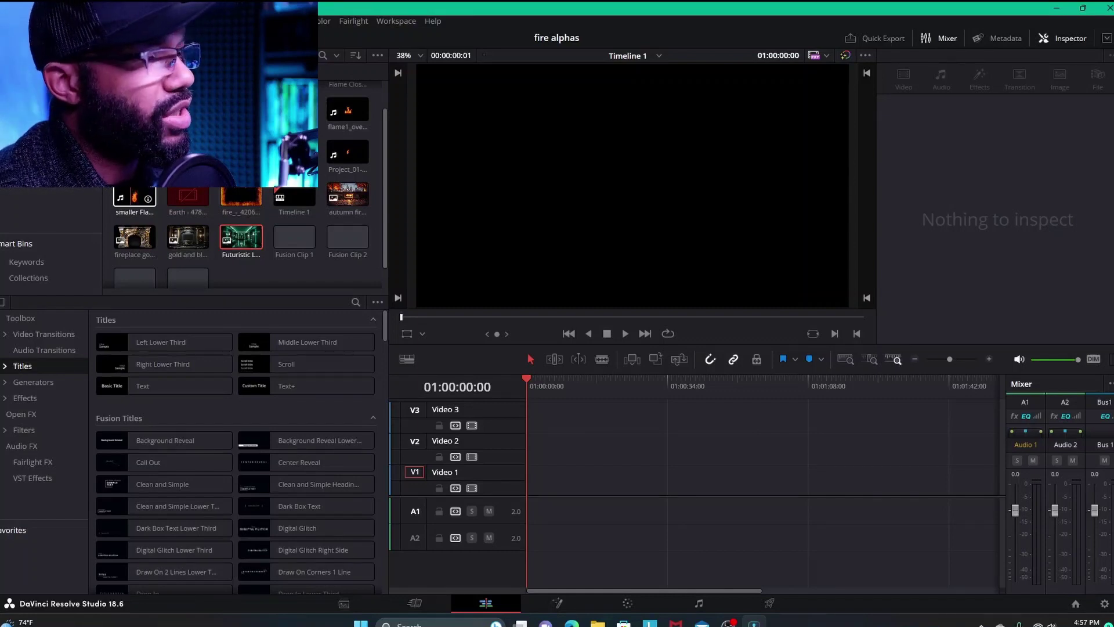
left_click_drag(135, 201, 533, 474)
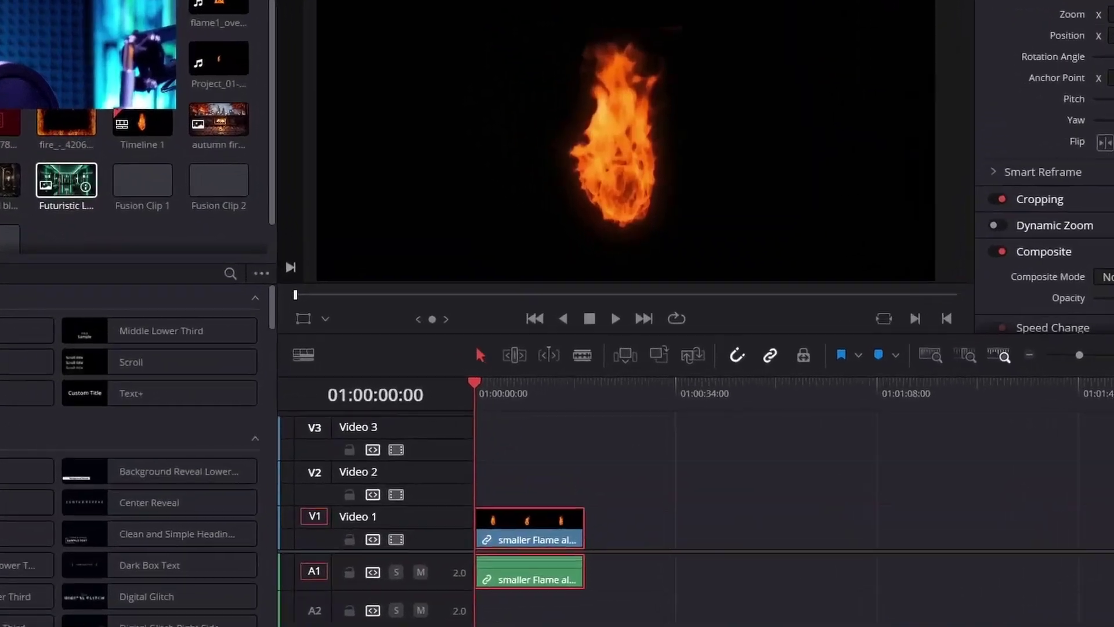
Stack the smaller flame clip on Video 2 over the Futuristic Luxury Hotel lobby image on Video 1 and preview the overlay at 01:00:04:12.
left_click_drag(241, 237, 343, 220)
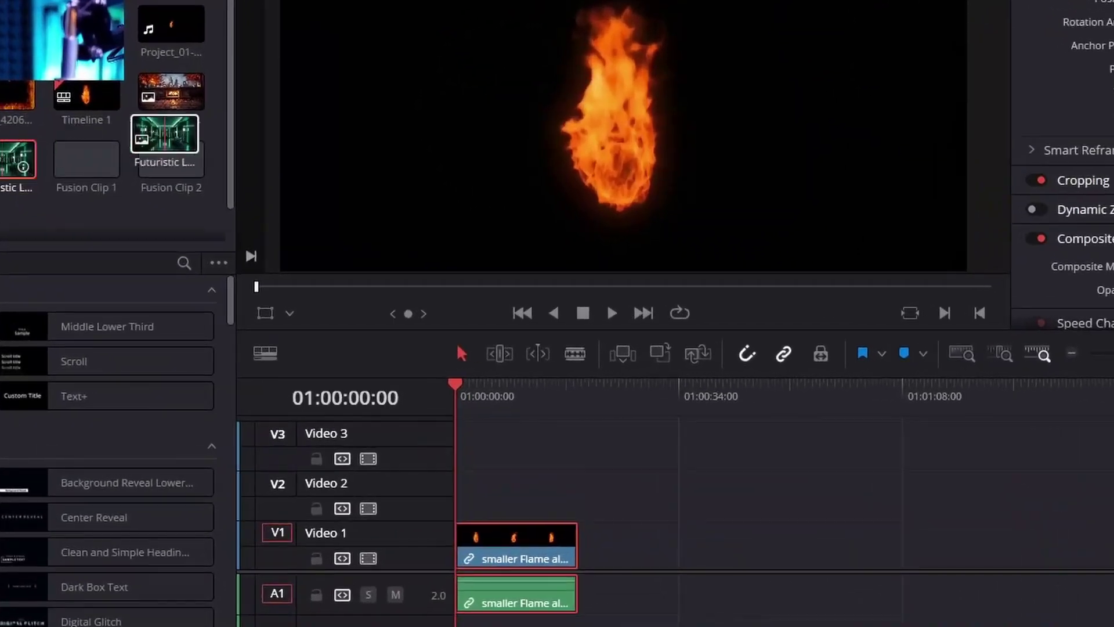
left_click_drag(165, 135, 641, 539)
left_click_drag(566, 554, 568, 508)
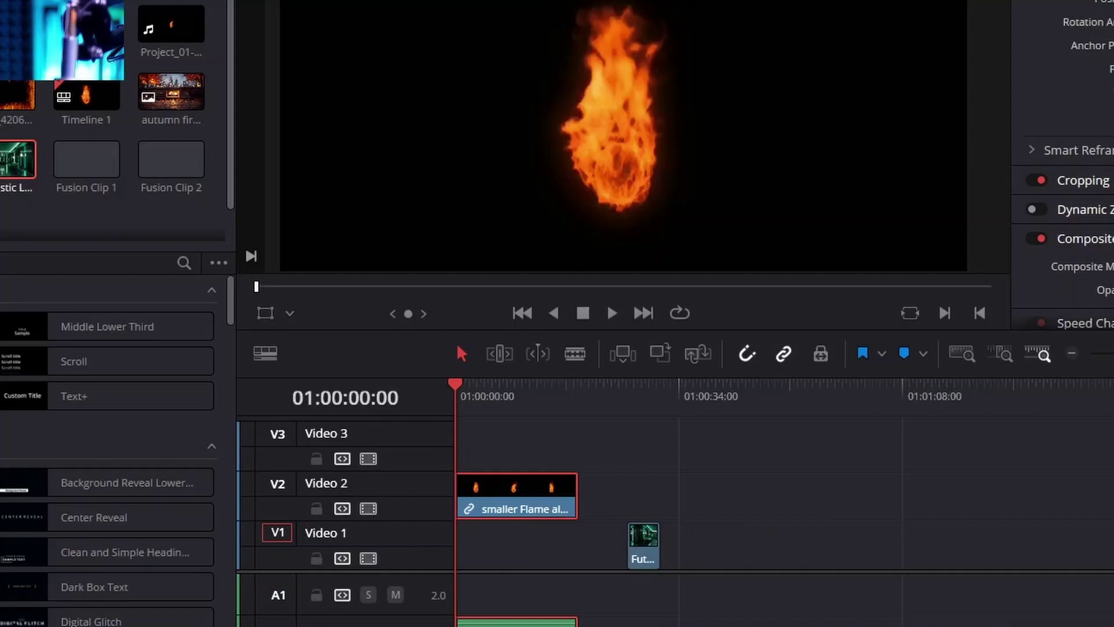
left_click_drag(656, 528, 565, 555)
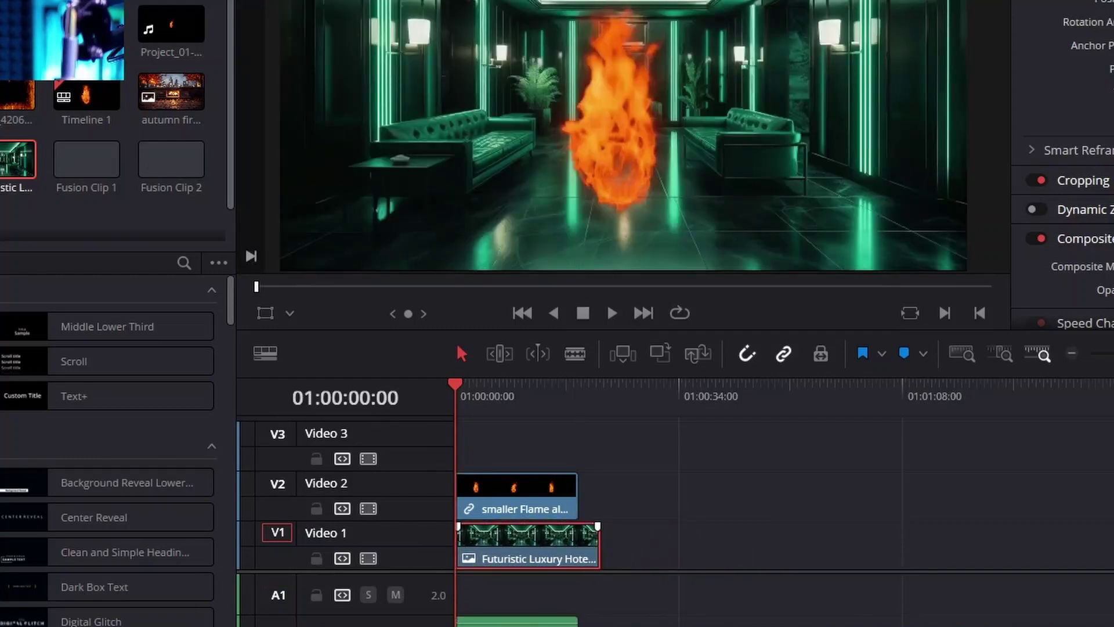
left_click(516, 496)
left_click(484, 388)
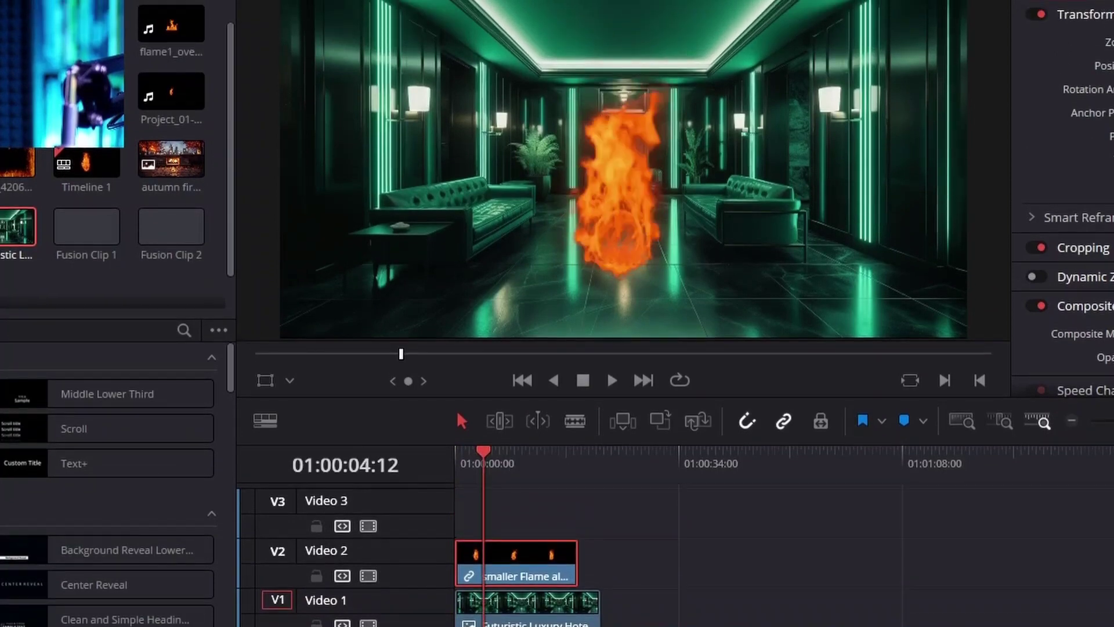
Play the smaller flame overlay on the lobby image from the start of the timeline to about 01:00:11:13.
key("Home")
key("space")
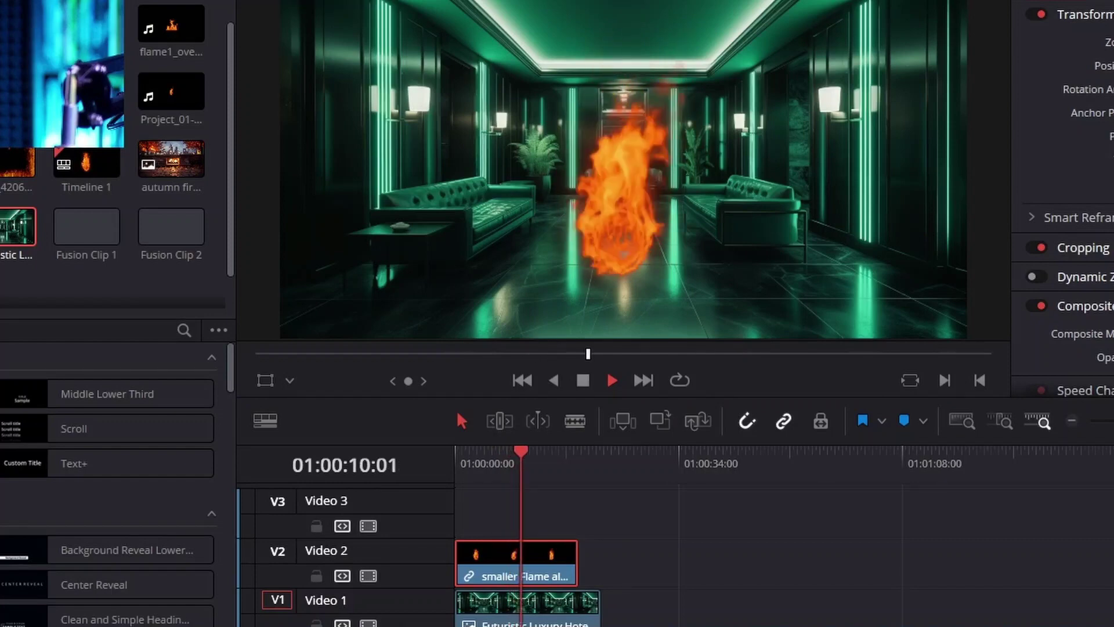
key("space")
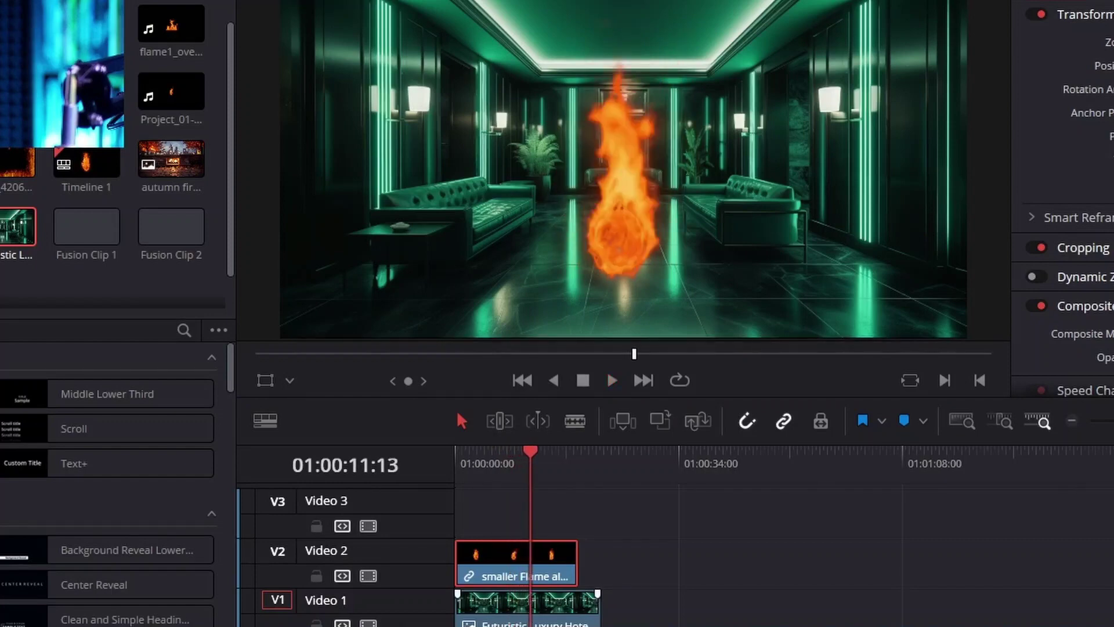
Extend the Futuristic Luxury Hotel Lobby image to about 01:01:08:00 and place the Project_01-15 flame clip on Video 2 at about 01:00:27:18.
left_click_drag(598, 604, 904, 604)
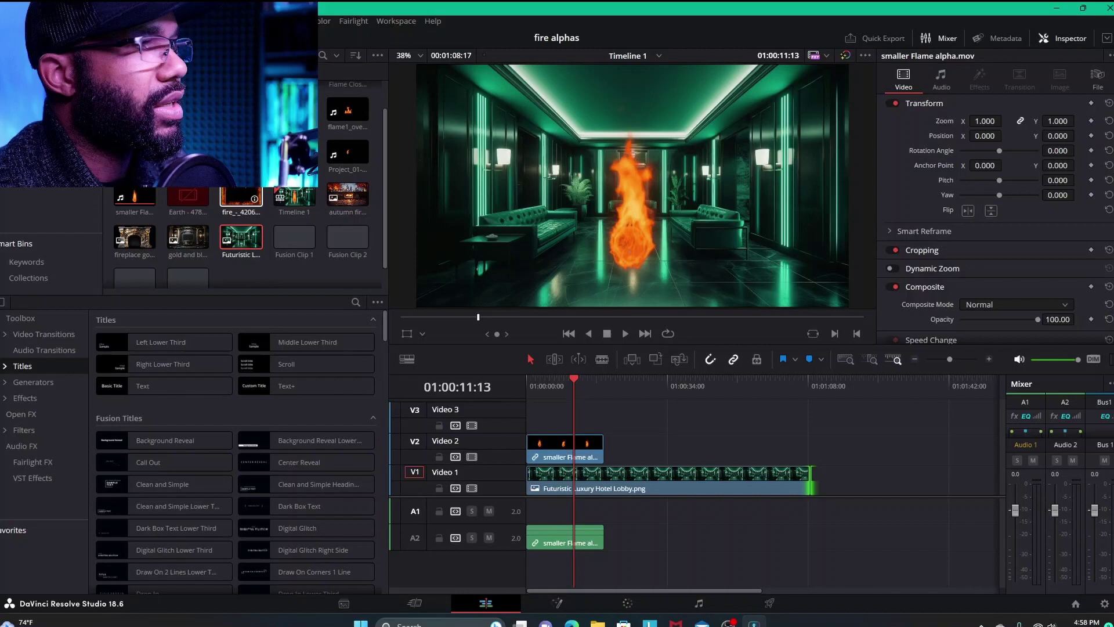
left_click_drag(352, 151, 646, 438)
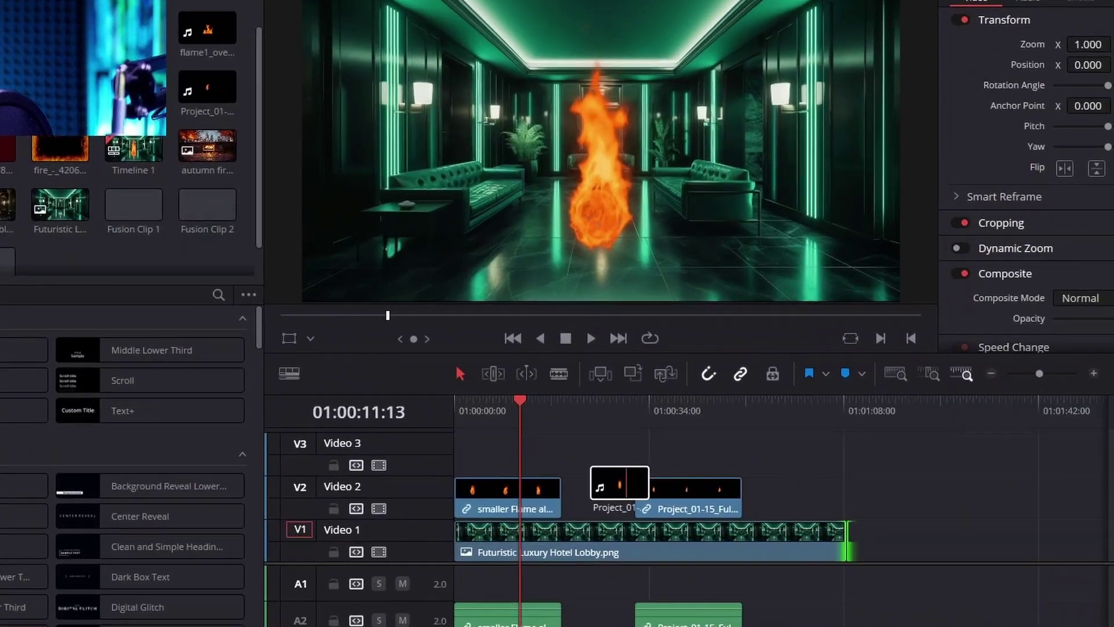
left_click_drag(626, 483, 603, 483)
Select the Project_01-15 flame clip and examine its black background over the lobby image, moving from its first frame to 01:00:33:21.
left_click(646, 402)
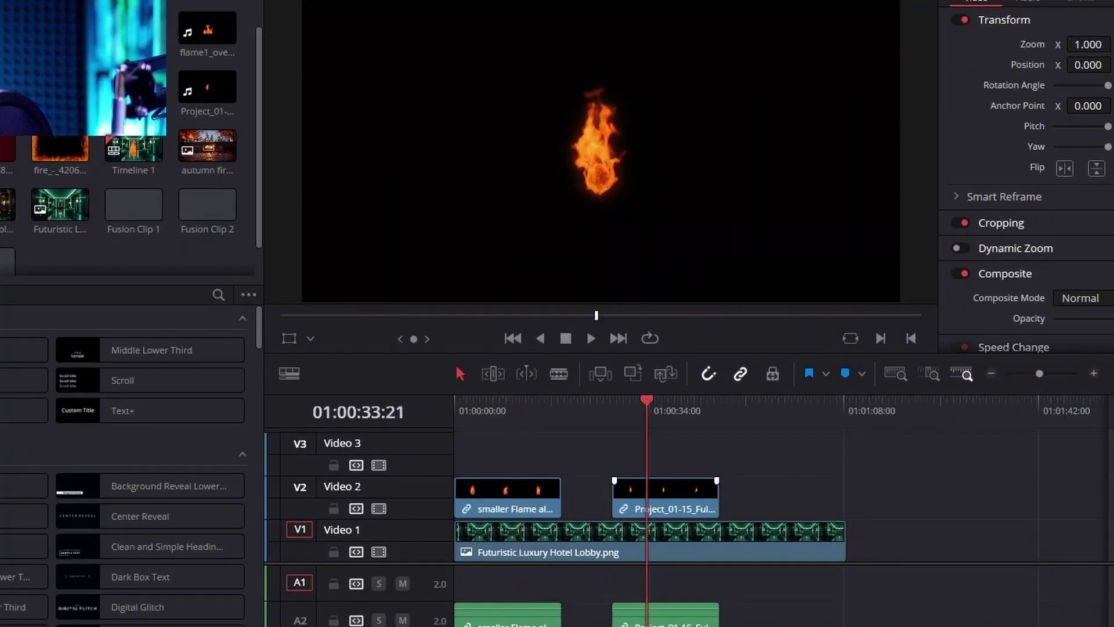
left_click(666, 497)
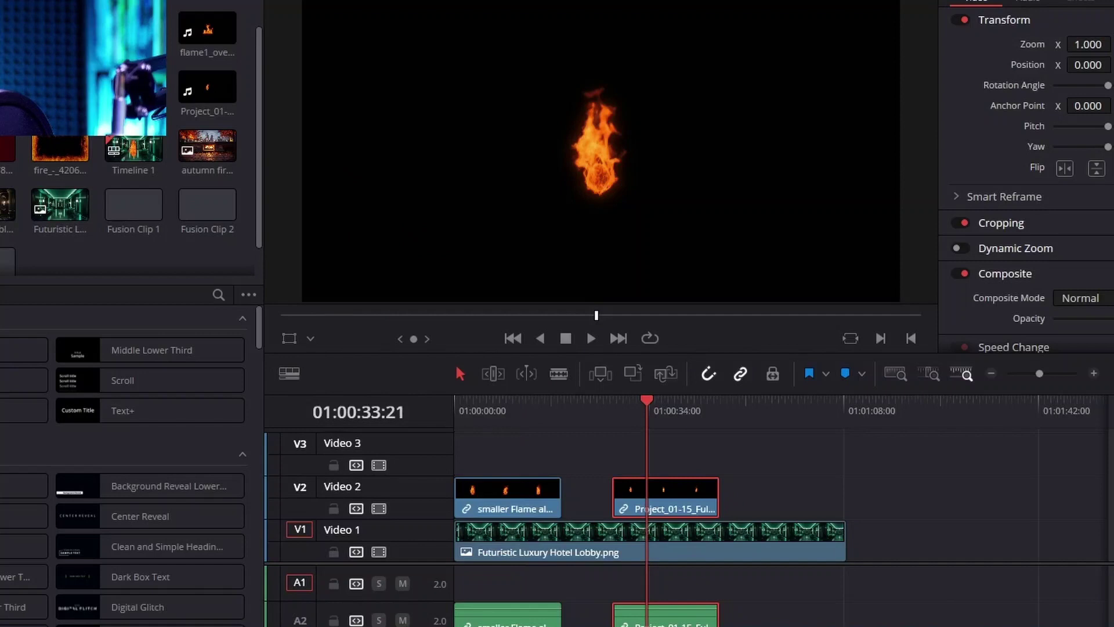
mouse_move(646, 402)
left_mouse_down()
mouse_move(630, 402)
mouse_move(662, 402)
left_mouse_up()
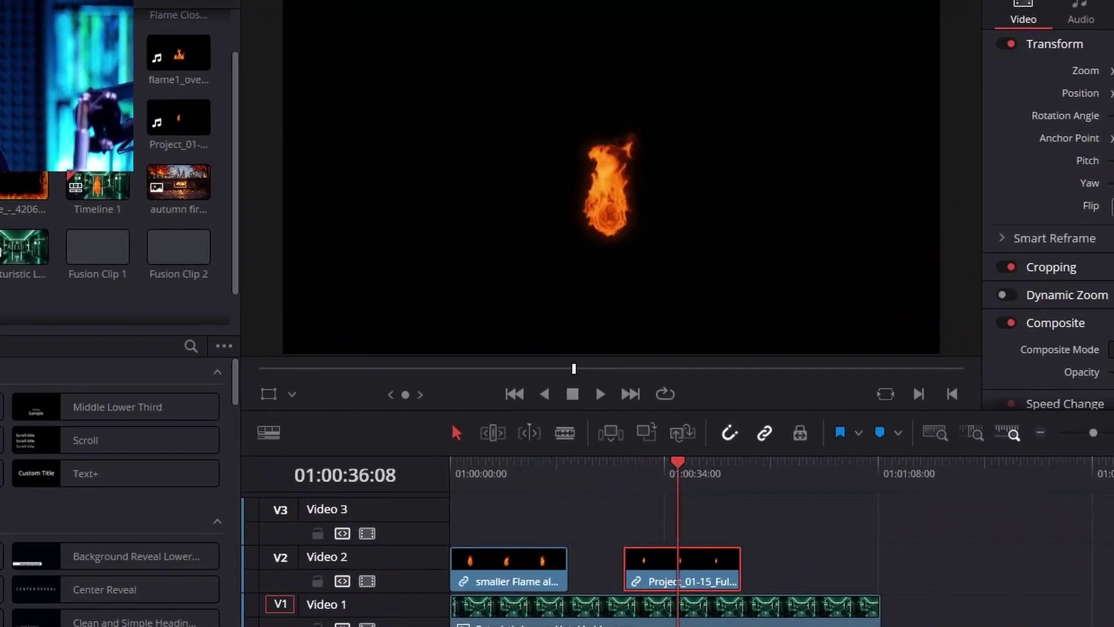
key("Up")
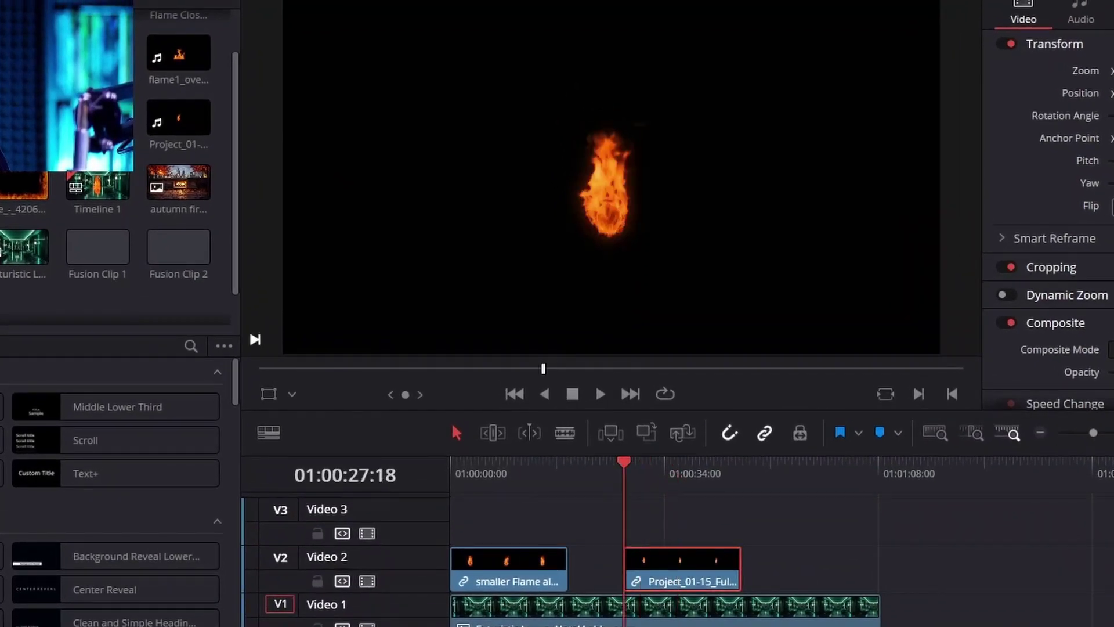
left_click_drag(624, 462, 661, 462)
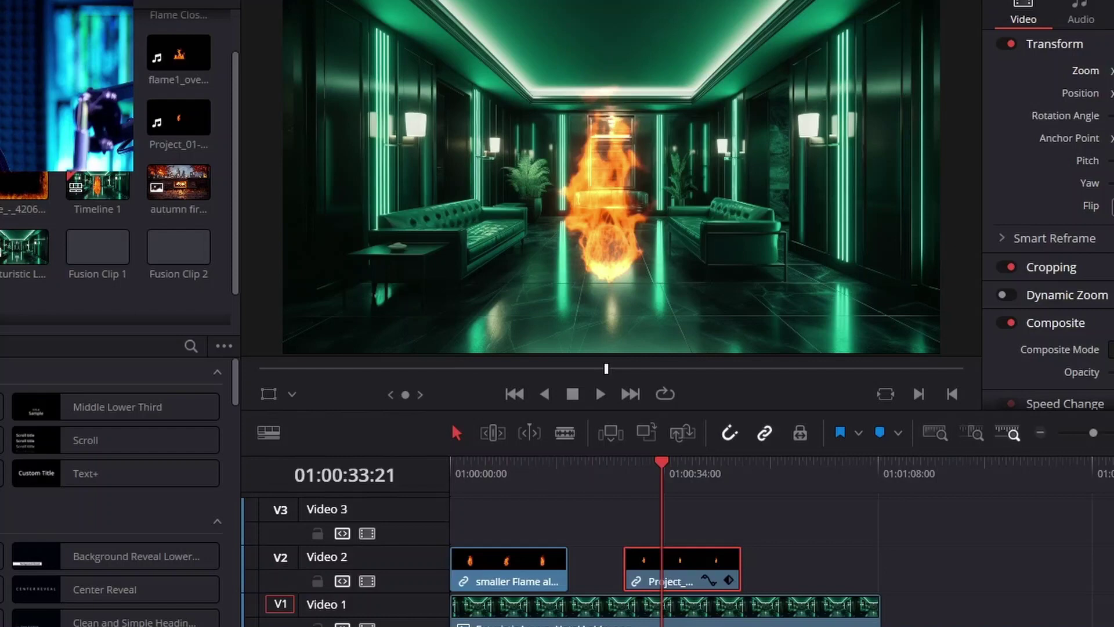
Examine how the enlarged, blended Project_01-15 flame looks over the lobby between 01:00:33:21 and 01:00:39:04.
key("[")
key("]")
key("]")
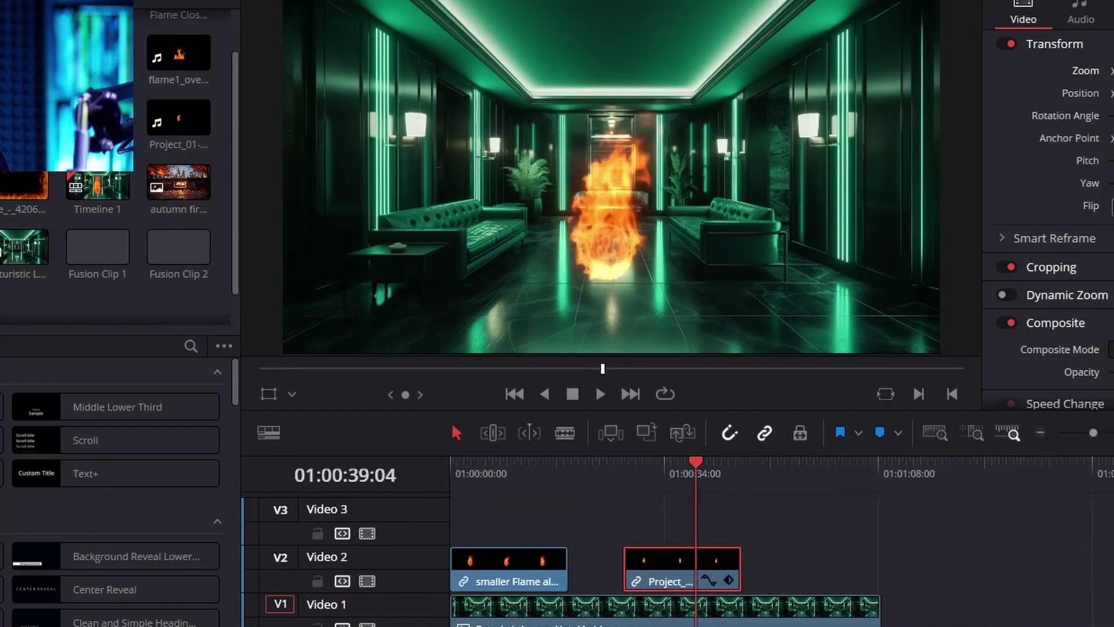
key("[")
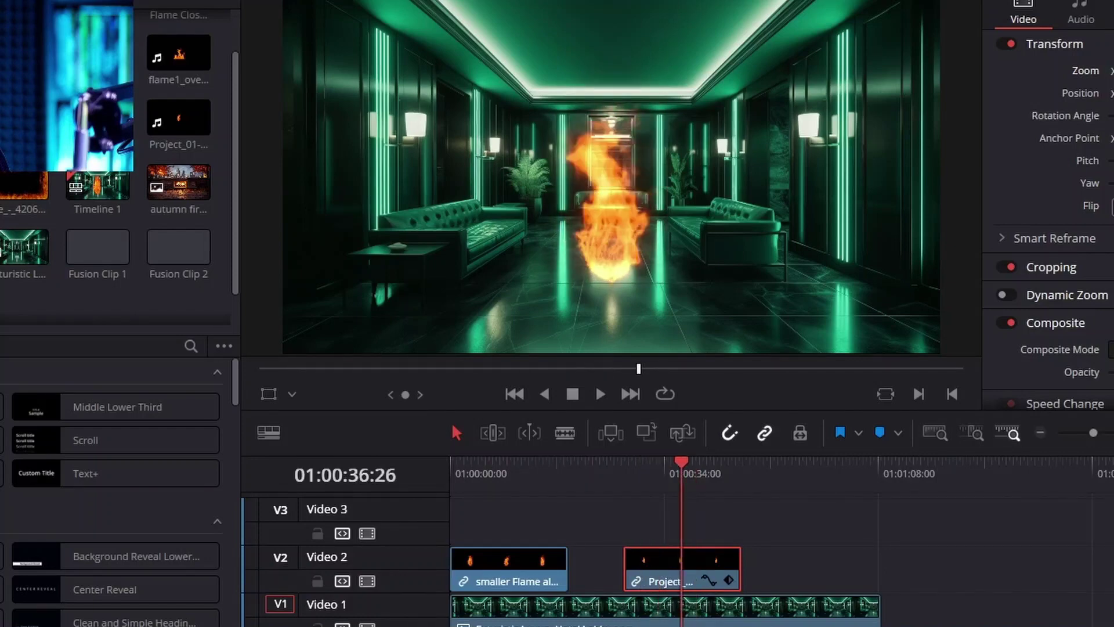
Select the smaller Flame alpha clip and scrub through it to compare its opacity over the lobby with the blended flame.
left_click(497, 463)
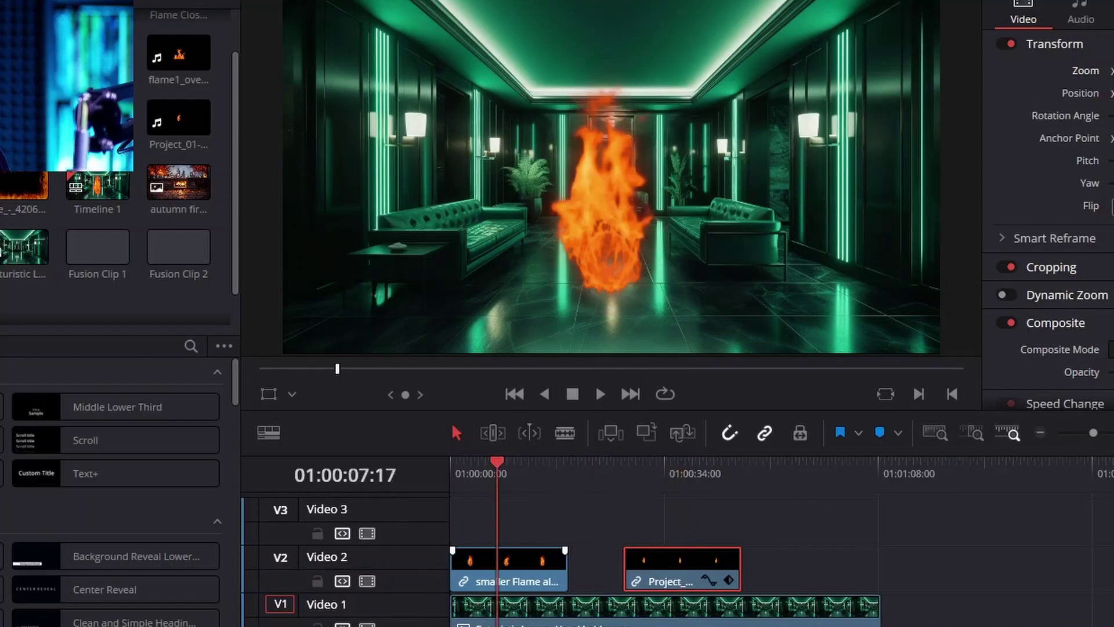
left_click(528, 568)
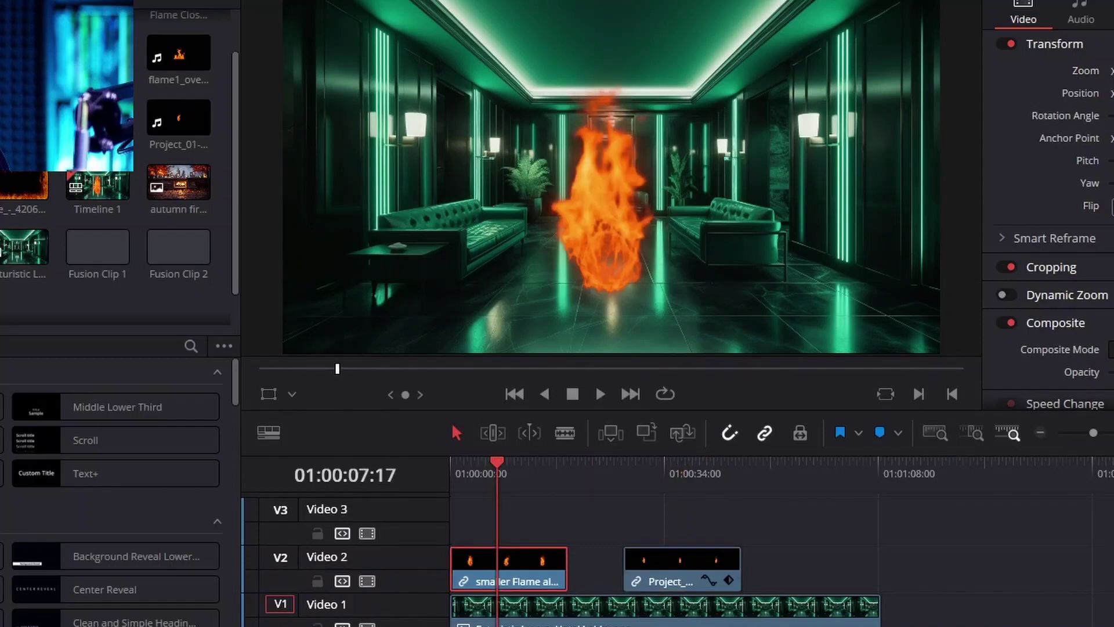
left_click(527, 462)
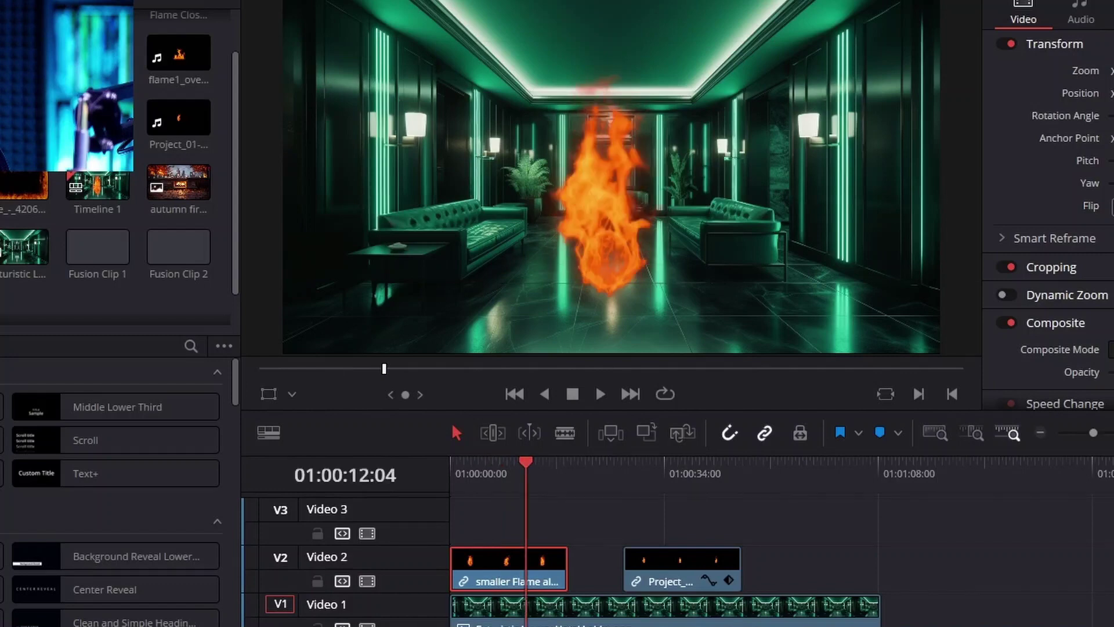
left_click(491, 463)
mouse_move(491, 462)
left_mouse_down()
mouse_move(451, 463)
mouse_move(549, 463)
mouse_move(451, 463)
mouse_move(544, 463)
mouse_move(490, 463)
left_mouse_up()
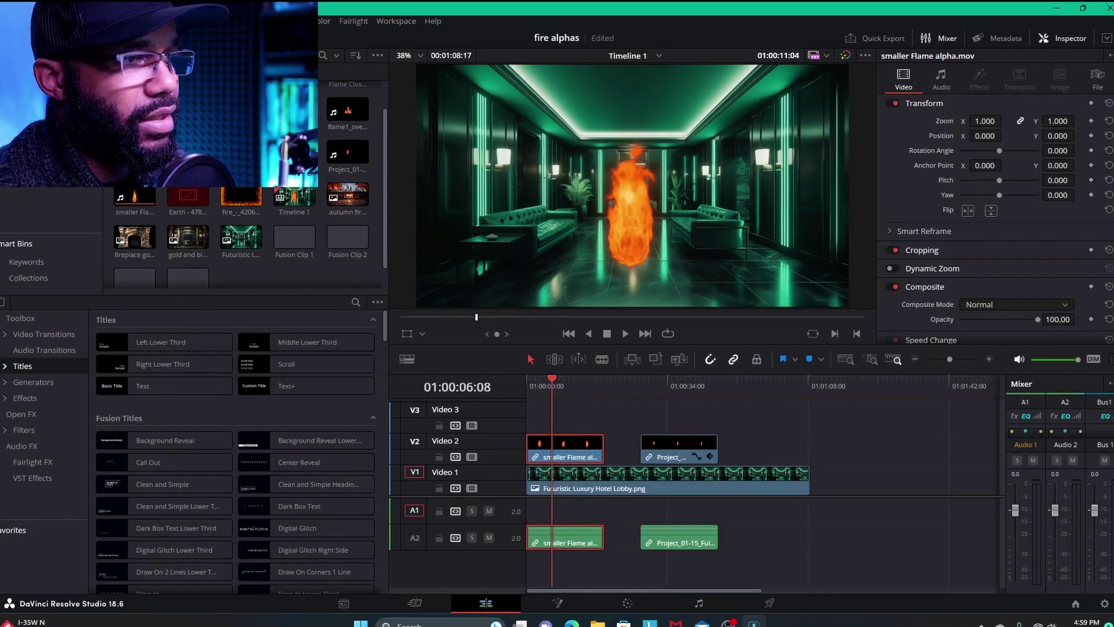
mouse_move(552, 379)
left_mouse_down()
mouse_move(527, 378)
mouse_move(549, 379)
left_mouse_up()
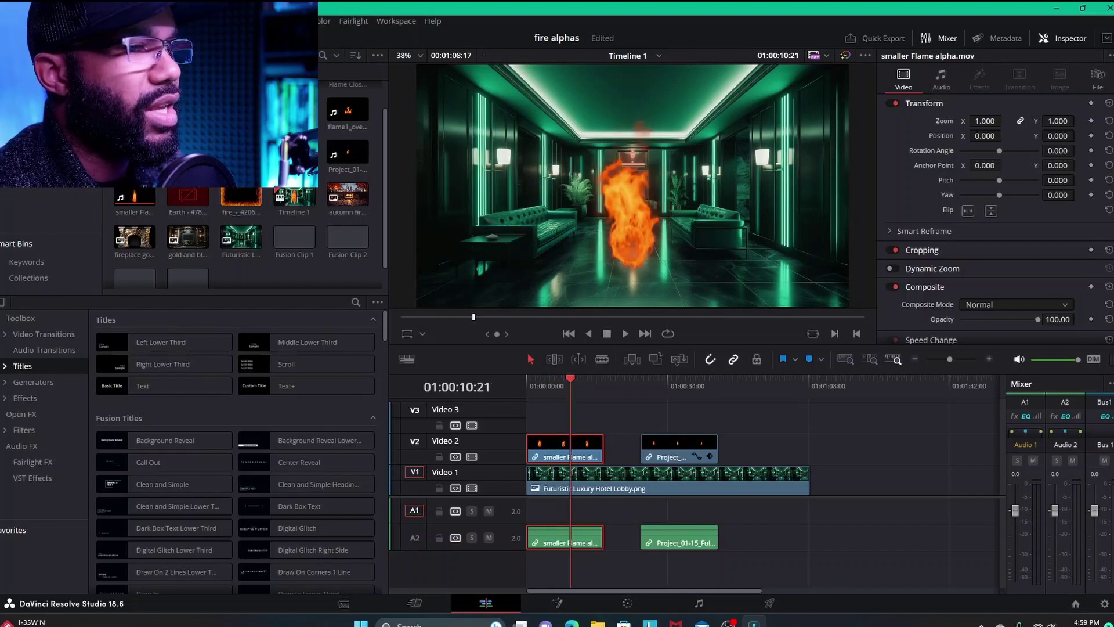
Play the alpha flame overlay from the timeline start past the clip's end and recheck it, finishing at 01:00:05:12.
key("Home")
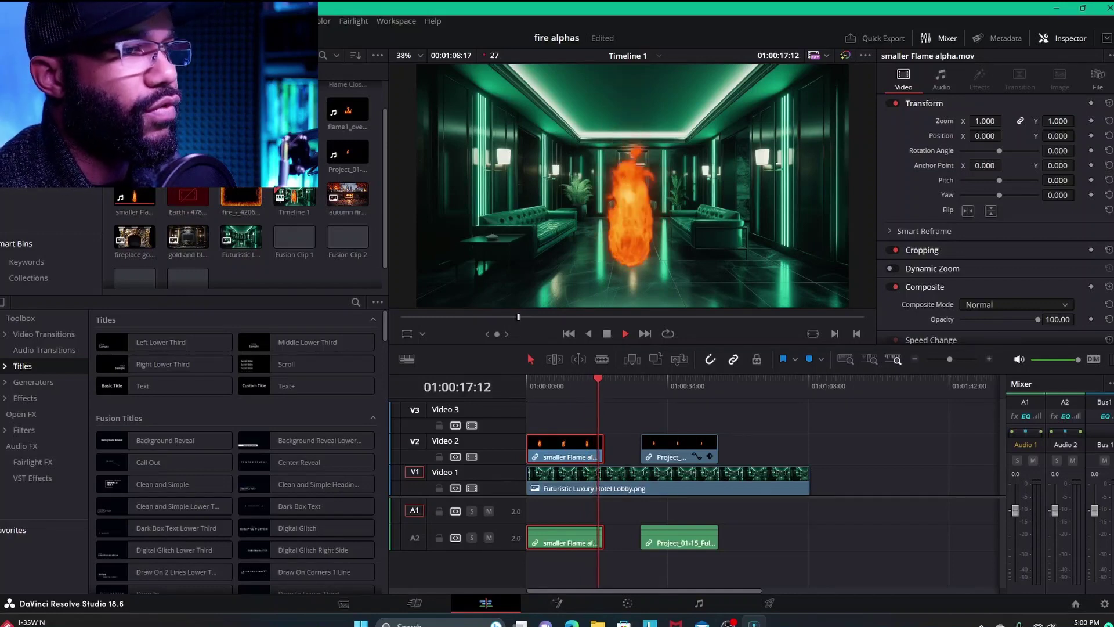
key("space")
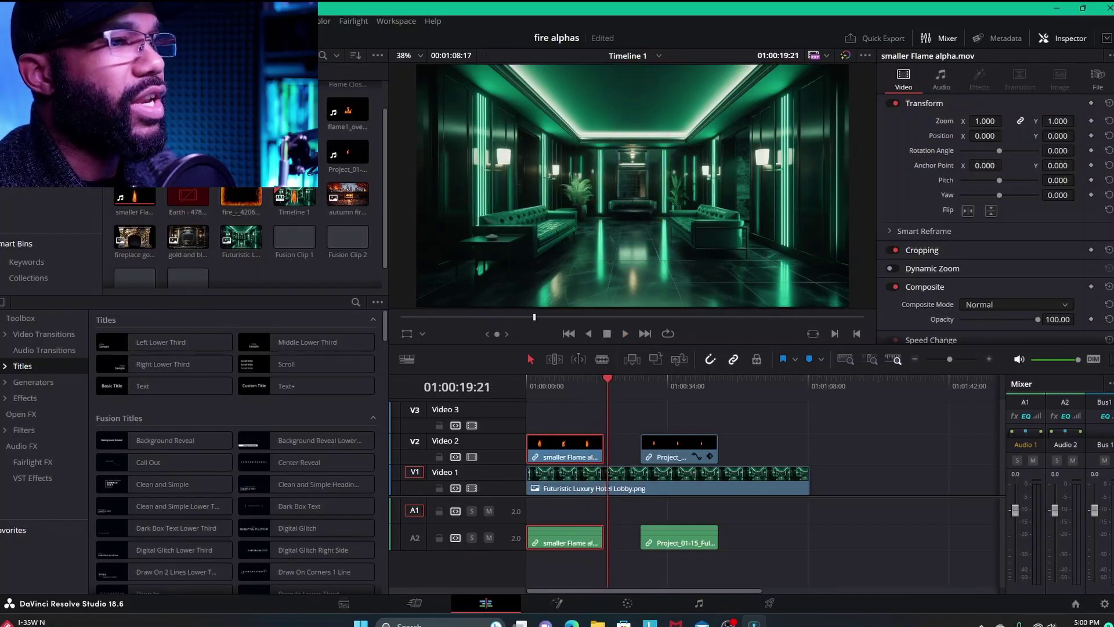
left_click(555, 379)
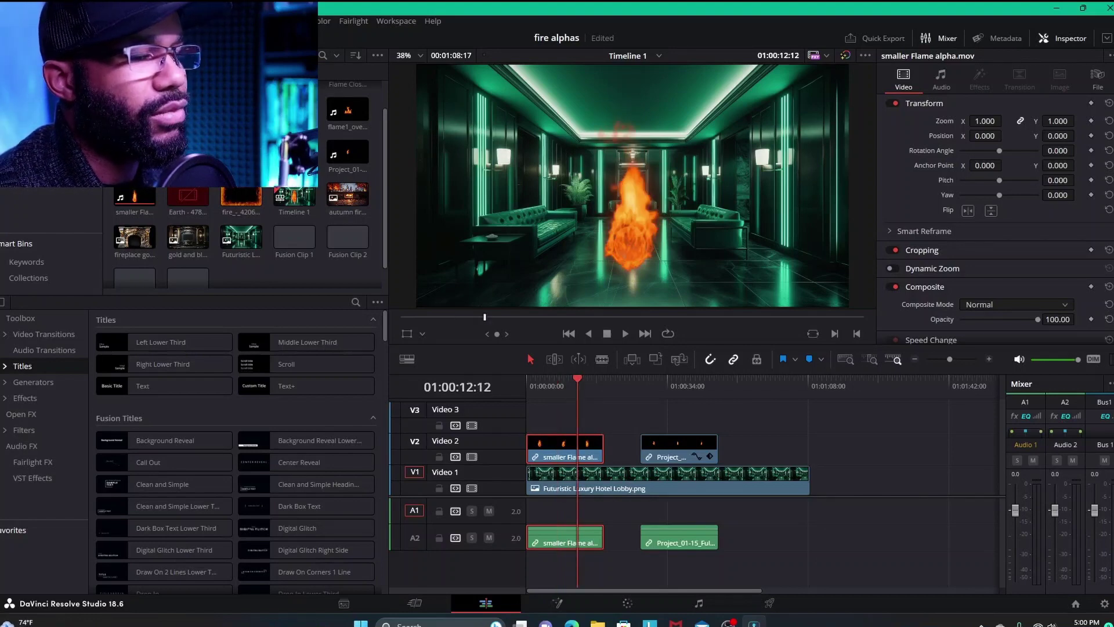
left_click_drag(577, 378, 549, 378)
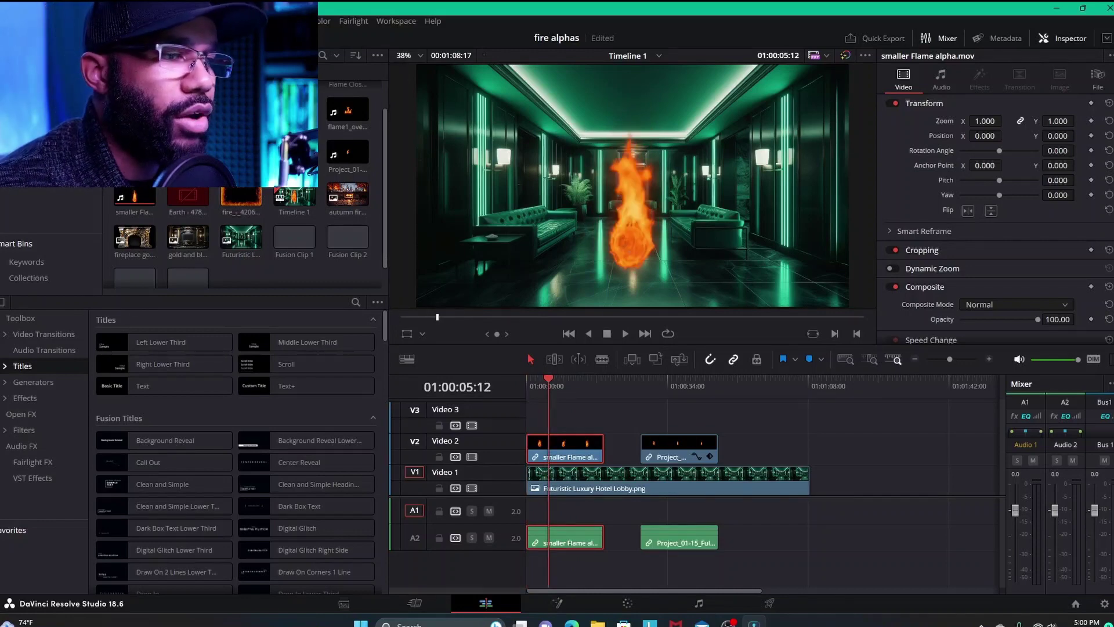